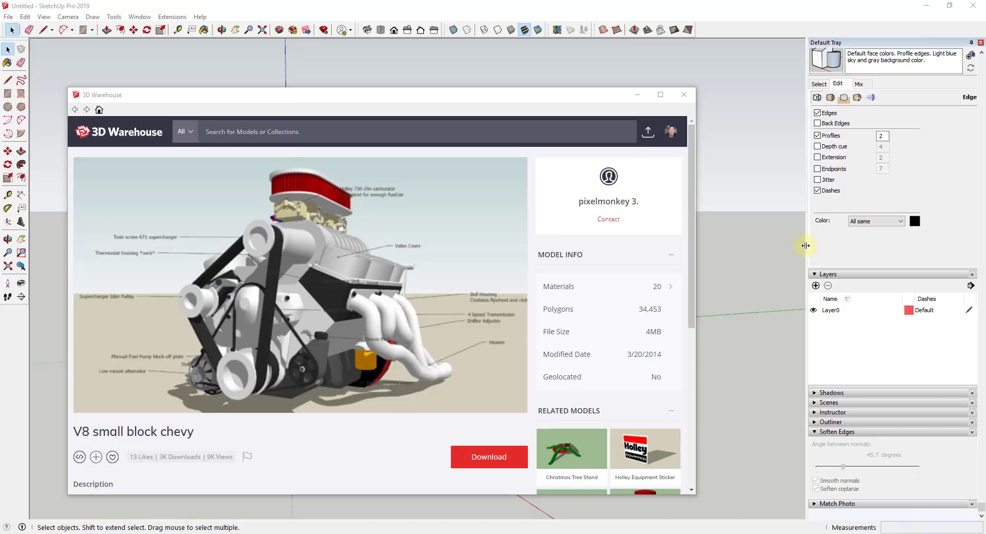
Close the 3D Warehouse window and open the imported V8 engine component for editing
mouse_move(275, 321)
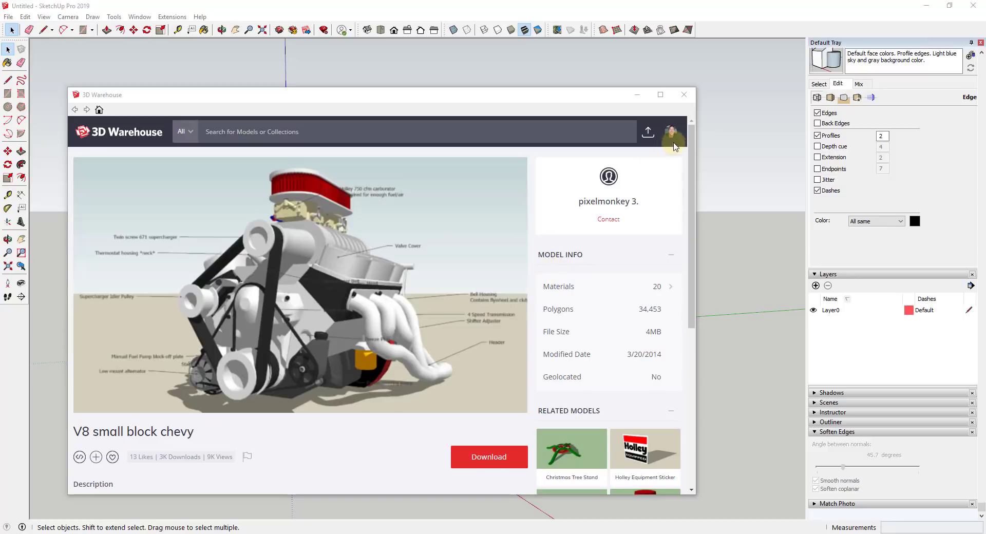
click(689, 97)
middle_drag(501, 284, 417, 299)
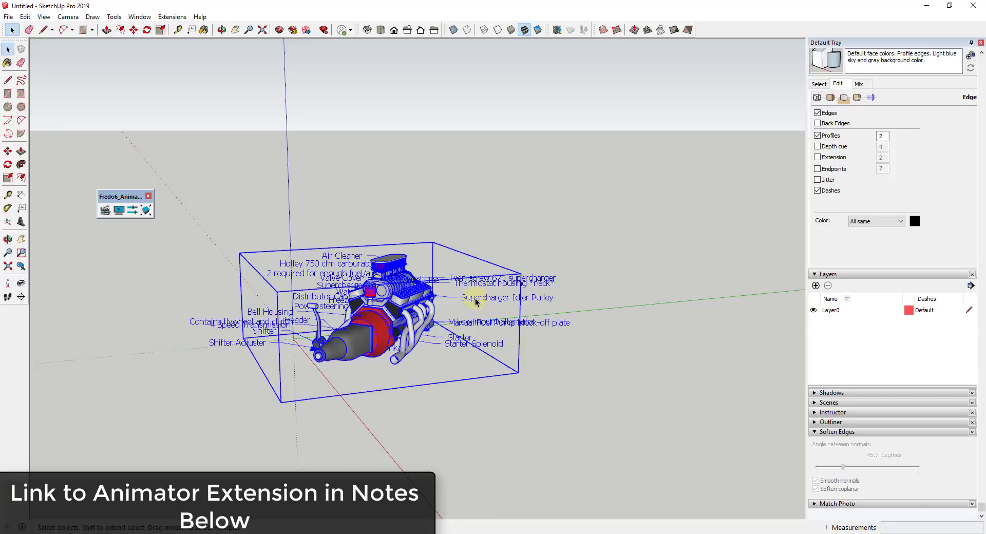
scroll(475, 302, up, 4)
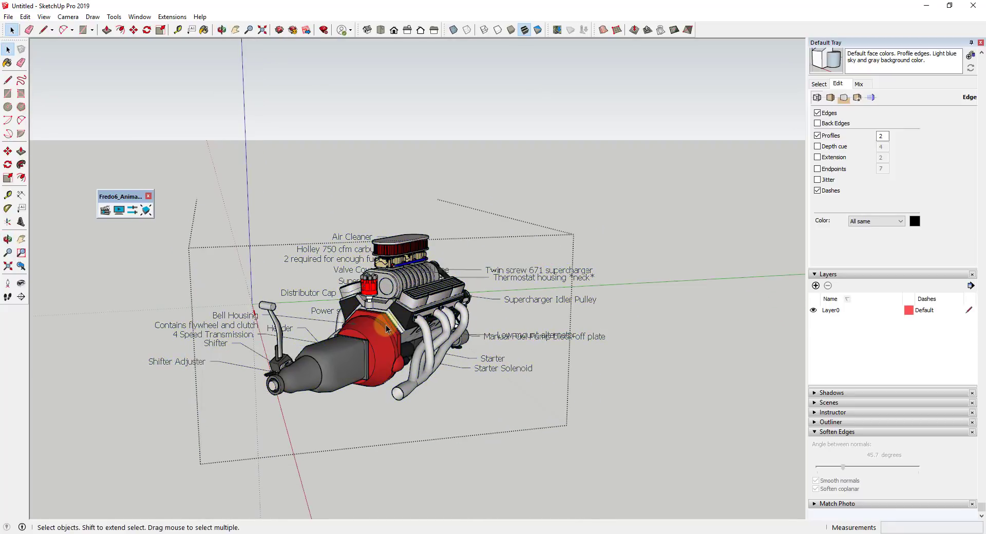
middle_drag(380, 319, 357, 290)
click(357, 289)
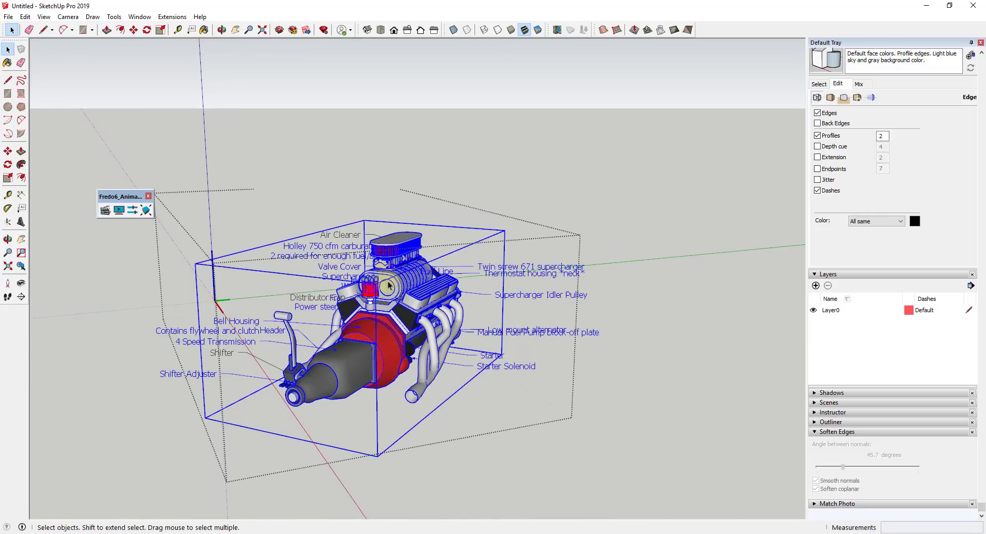
Open the engine's nested group, erase the part text labels and their leaders inside it, and leave the group
double_click(404, 317)
middle_drag(404, 317, 508, 271)
key(e)
mouse_move(496, 262)
mouse_down()
mouse_move(490, 369)
mouse_move(456, 253)
mouse_move(454, 267)
mouse_up()
mouse_move(370, 259)
mouse_down()
mouse_move(309, 260)
mouse_move(300, 296)
mouse_move(227, 368)
mouse_move(229, 398)
mouse_up()
middle_drag(269, 308, 305, 283)
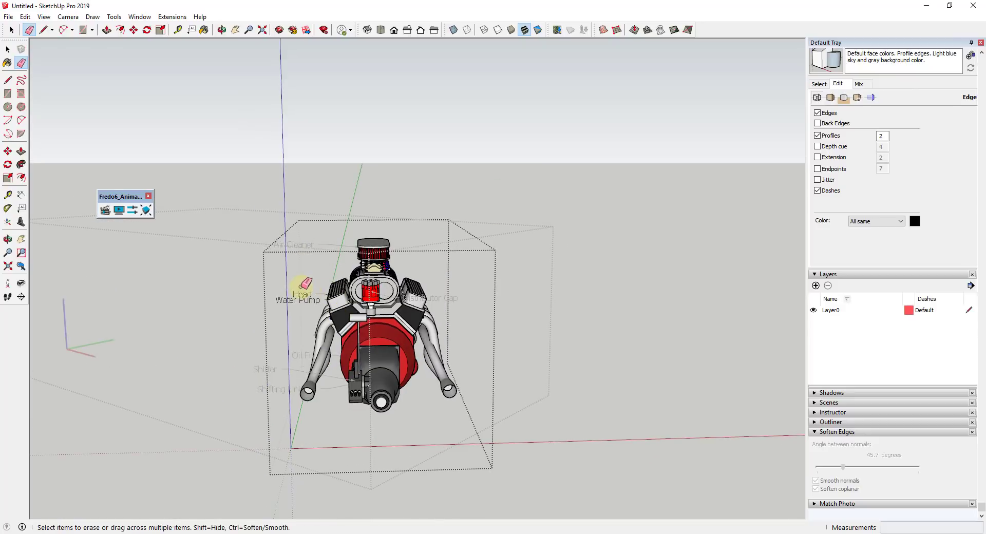
drag(301, 287, 274, 328)
key(space)
click(250, 279)
Erase the labels left in the outer component: Air Cleaner, Distributor Cap, the oil filter label, Shifter and the shifting linkage label
key(e)
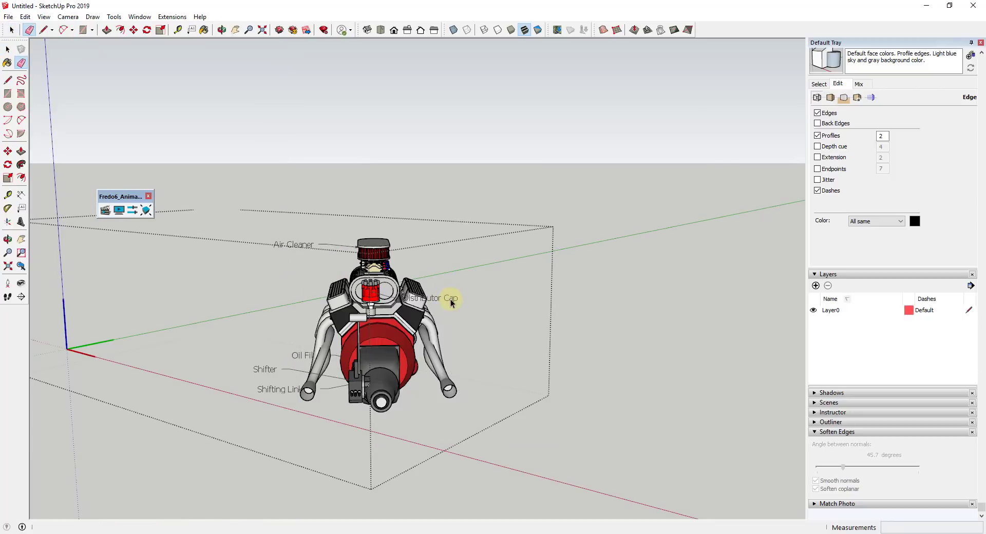
key(space)
key(e)
click(454, 302)
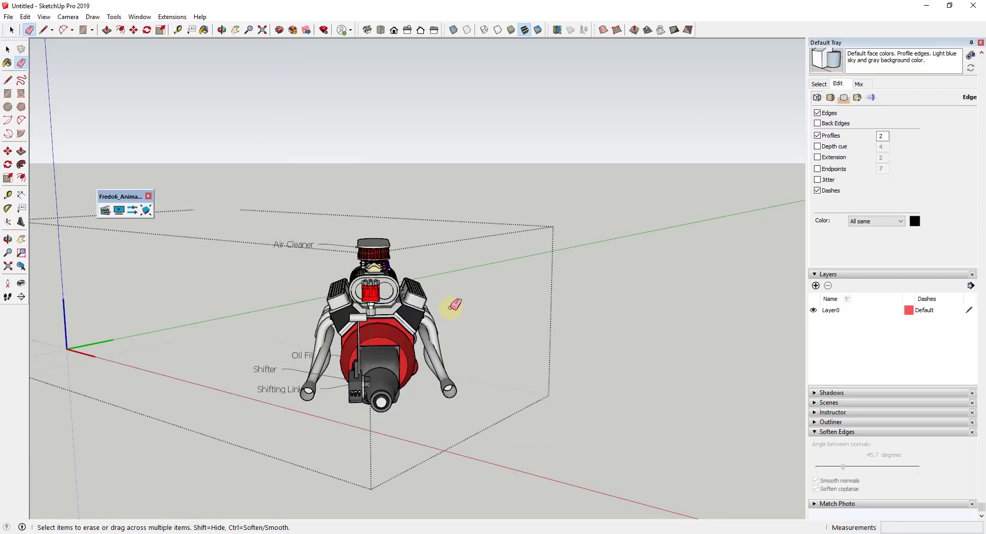
drag(278, 362, 273, 400)
Move the engine group about 8' 4" so that it sits at the component's axes origin
key(space)
mouse_move(509, 342)
middle_down()
mouse_move(523, 346)
mouse_move(462, 341)
middle_up()
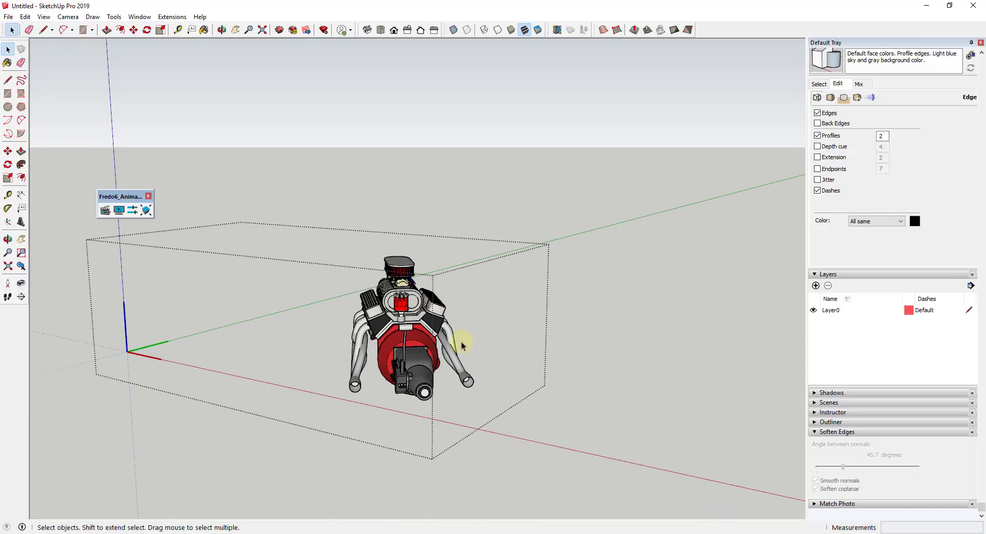
click(420, 391)
key(m)
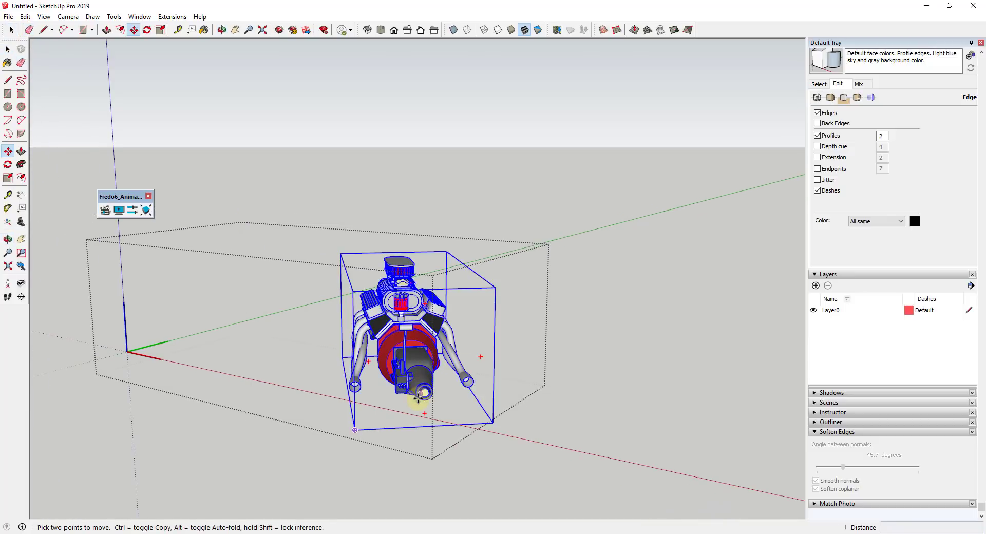
click(418, 395)
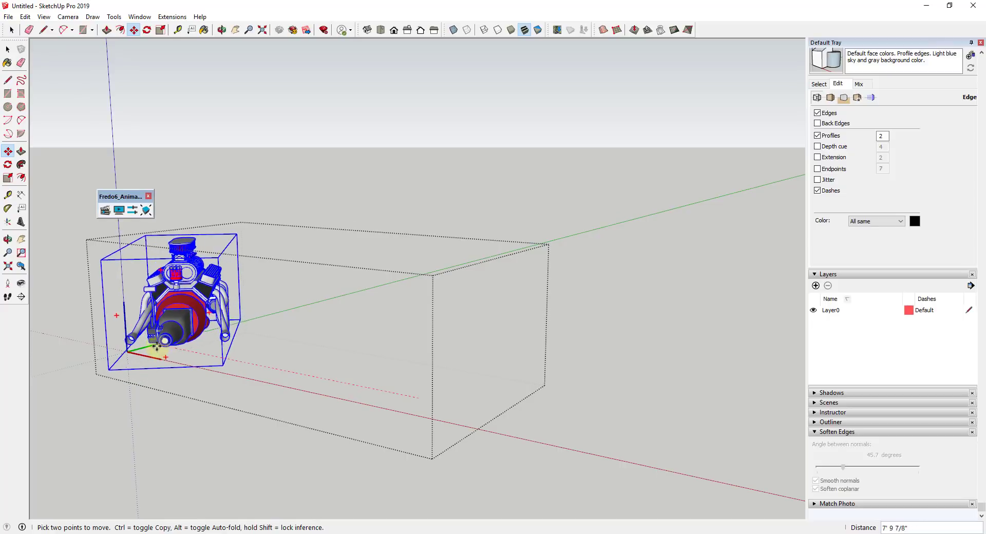
click(144, 342)
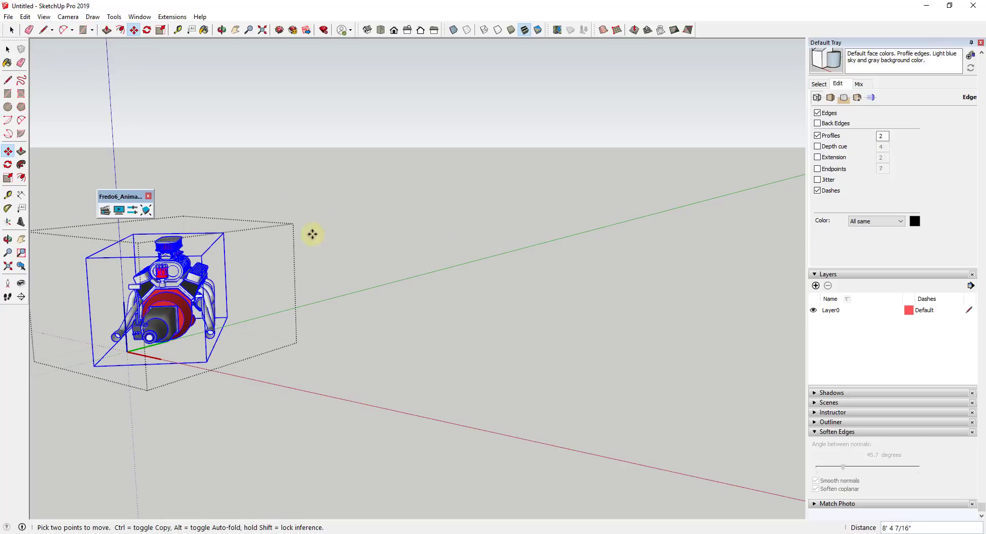
Leave component editing with nothing selected and frame the whole engine in a three-quarter view
middle_drag(271, 254, 242, 235)
scroll(231, 235, up, 3)
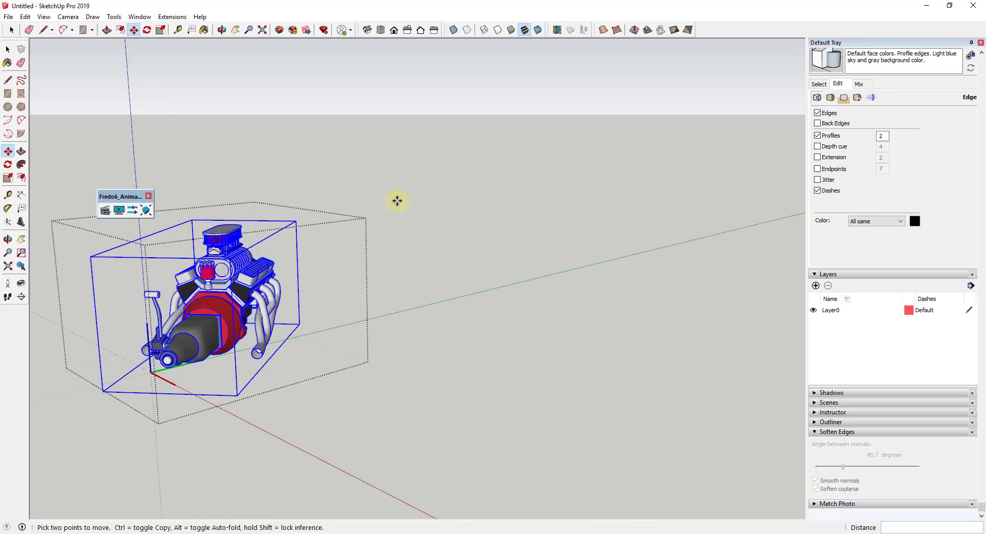
middle_drag(356, 362, 259, 282)
scroll(212, 287, up, 4)
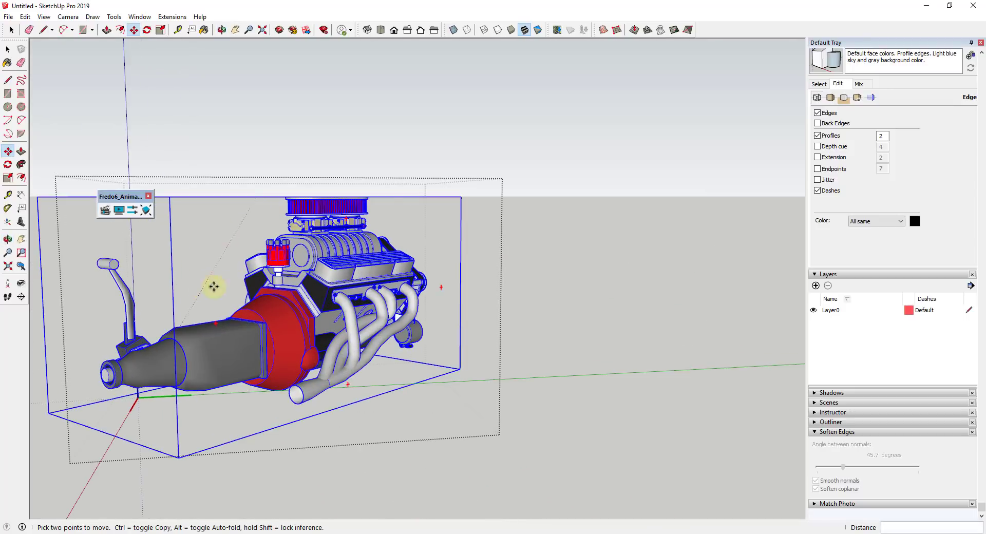
middle_drag(238, 237, 206, 323)
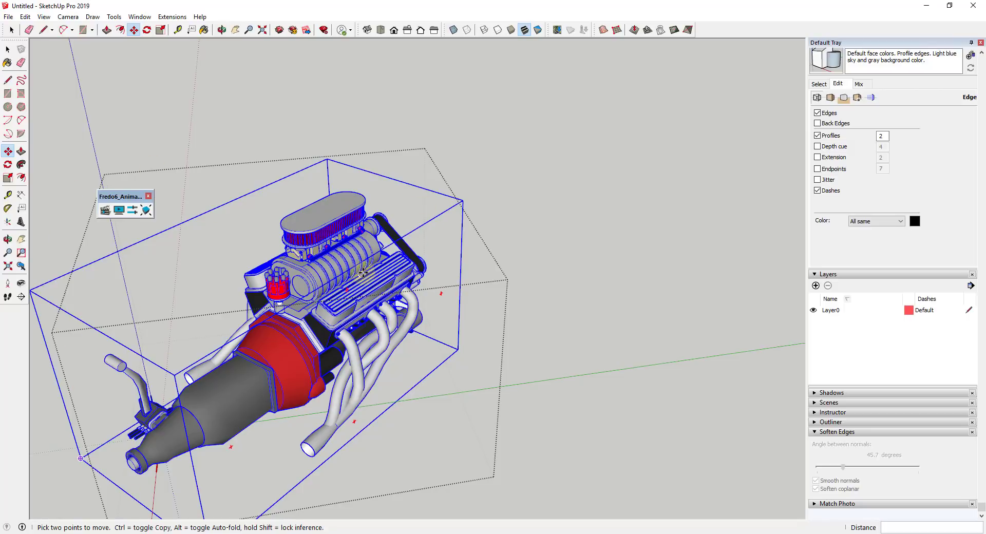
middle_drag(308, 288, 345, 244)
scroll(236, 295, down, 2)
scroll(237, 295, up, 3)
key(space)
click(259, 173)
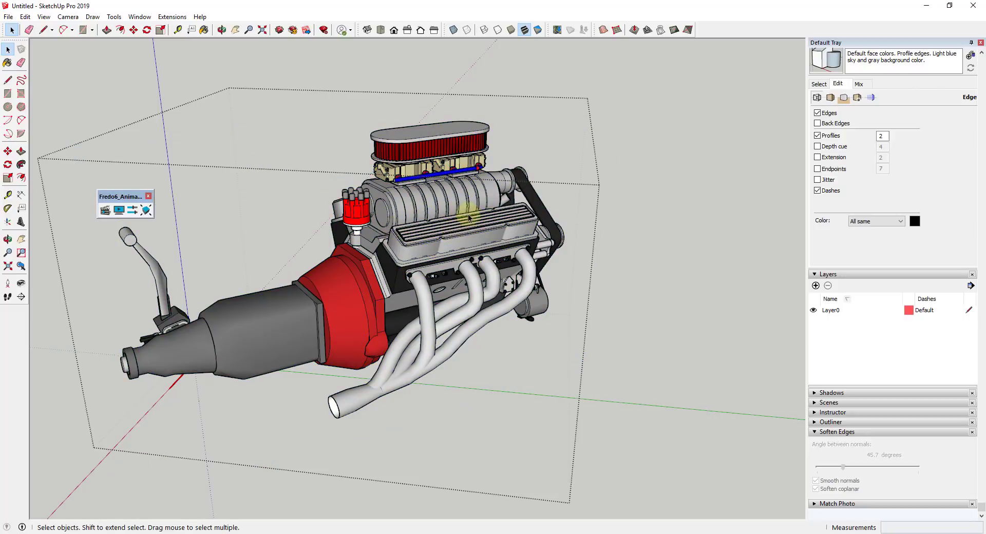
scroll(481, 227, down, 1)
click(678, 249)
scroll(483, 226, up, 1)
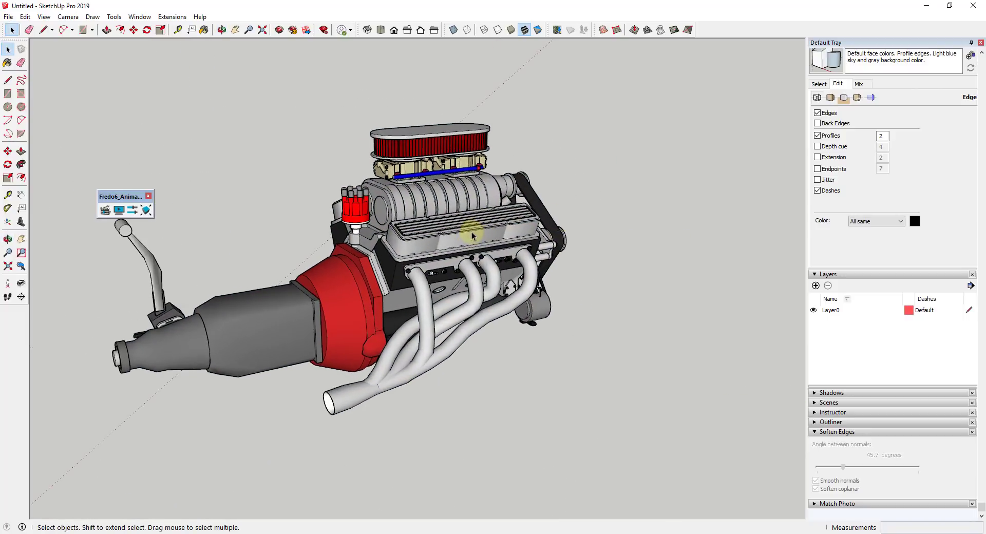
Save the model as Engine Model and start the Animator Clip Editor
scroll(473, 235, down, 1)
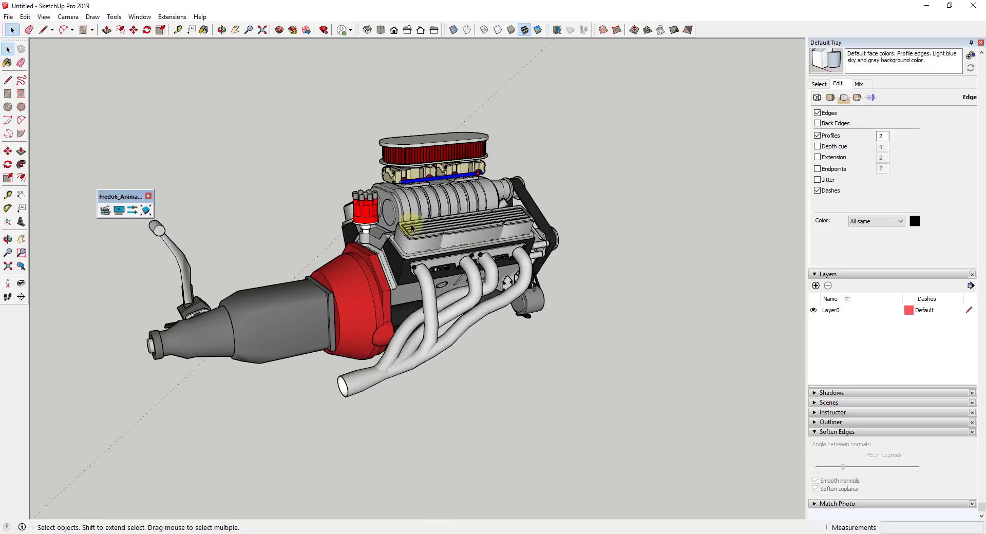
click(105, 210)
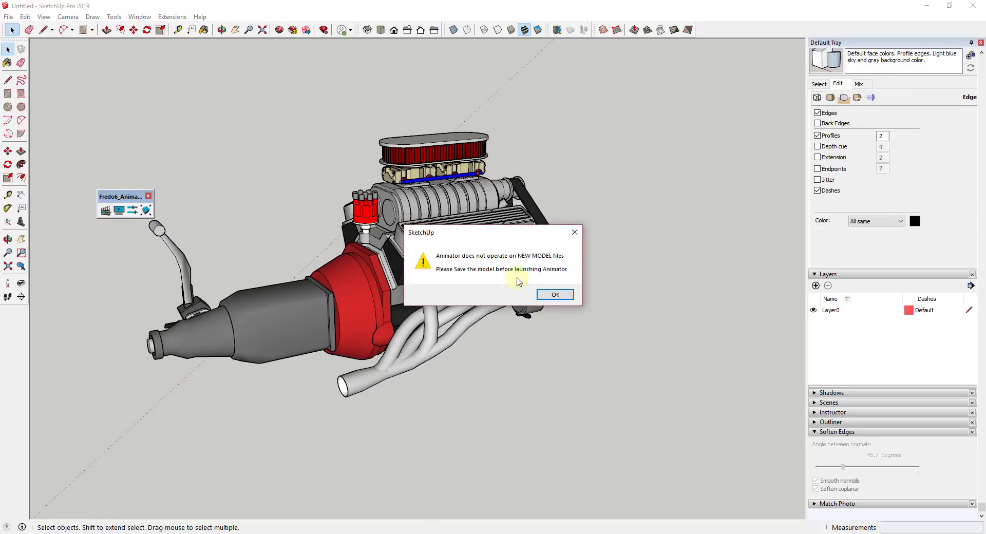
click(555, 294)
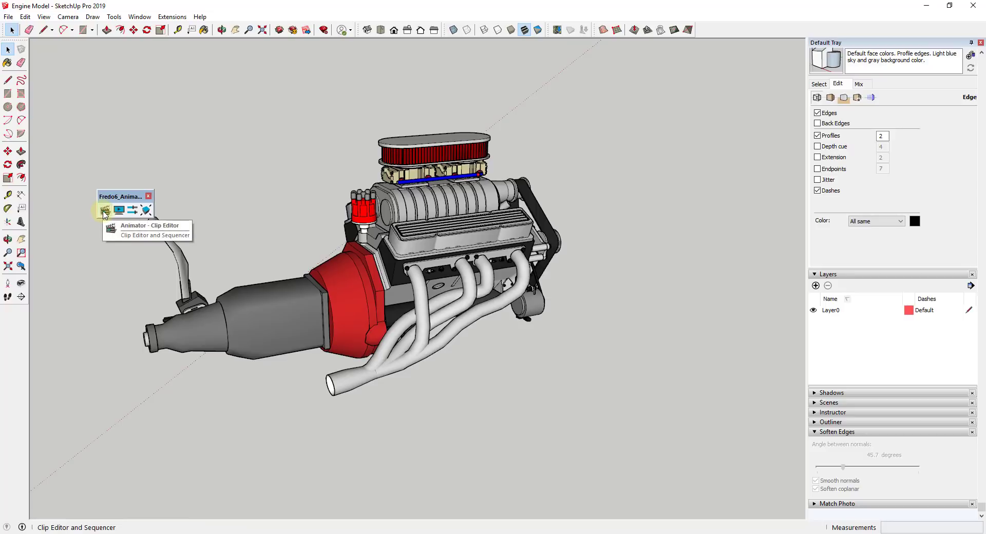
drag(112, 197, 119, 170)
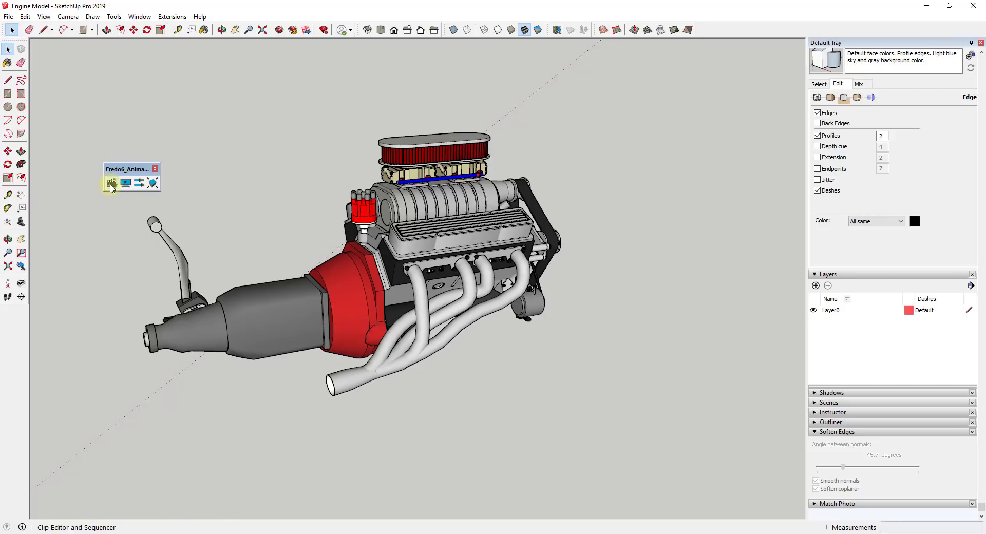
click(111, 183)
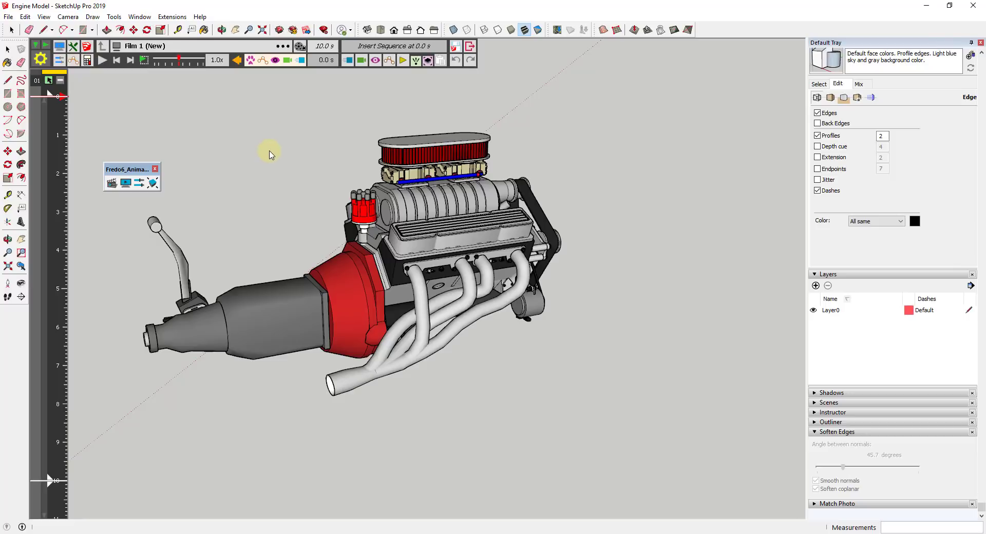
Try a new movement that explodes the whole V8 small block chevy component from its center with an explosion factor of 2.00
click(349, 61)
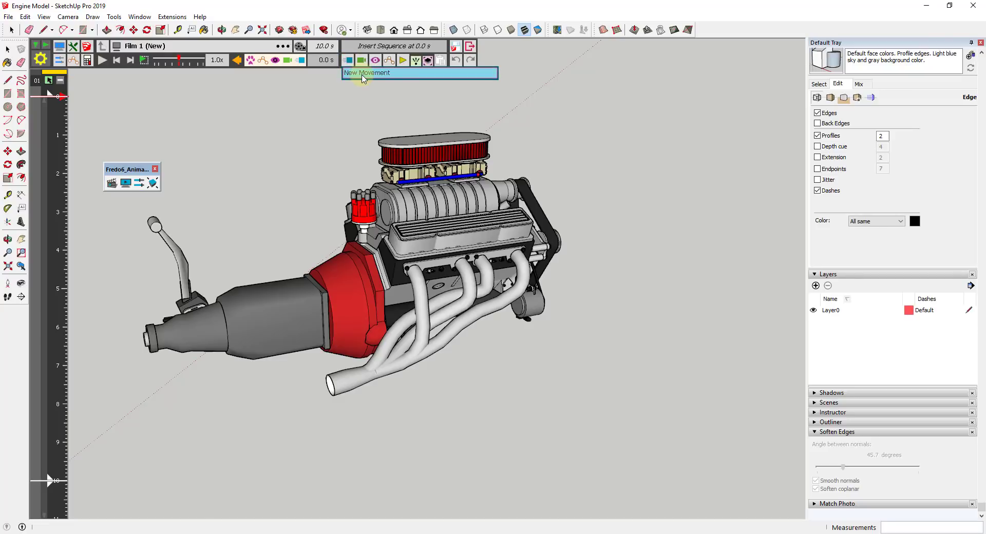
click(359, 74)
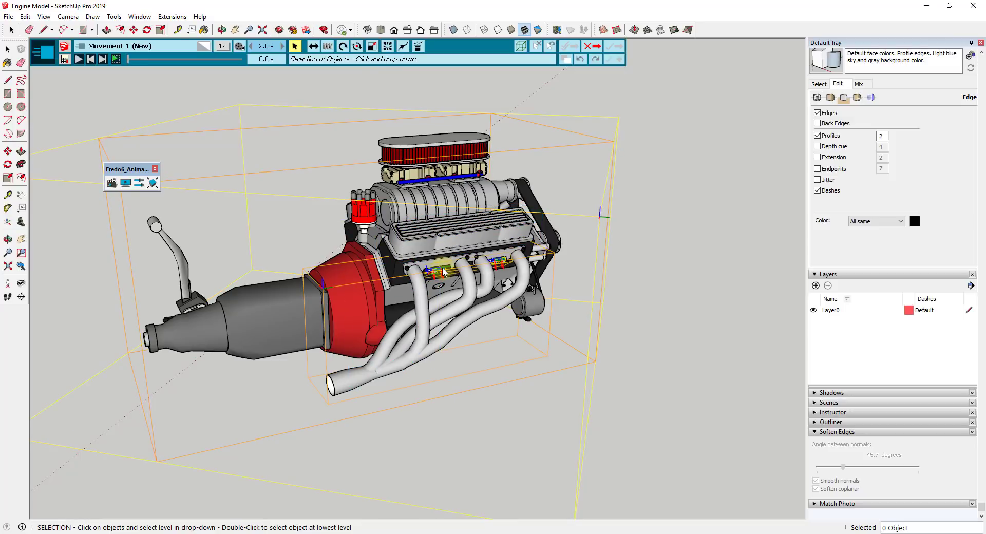
click(437, 244)
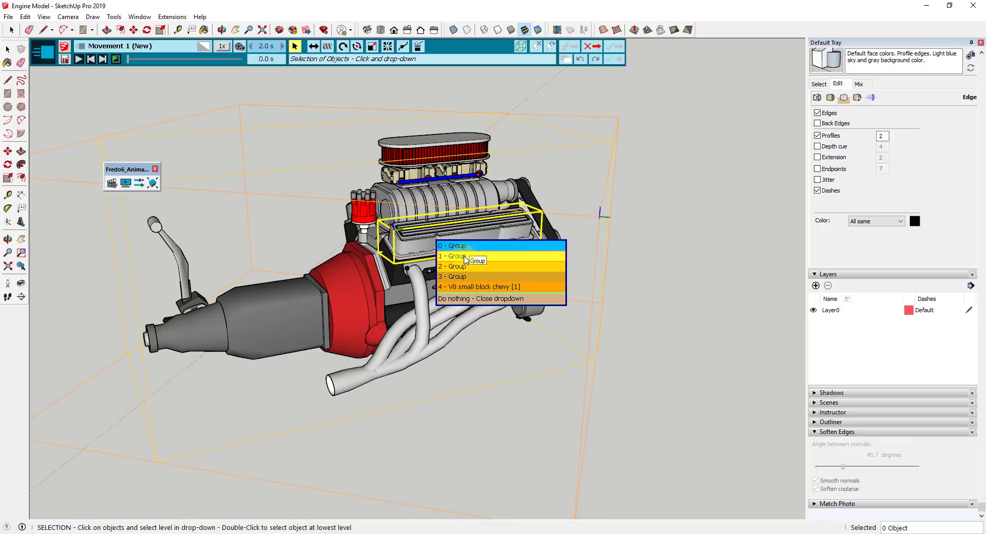
click(472, 289)
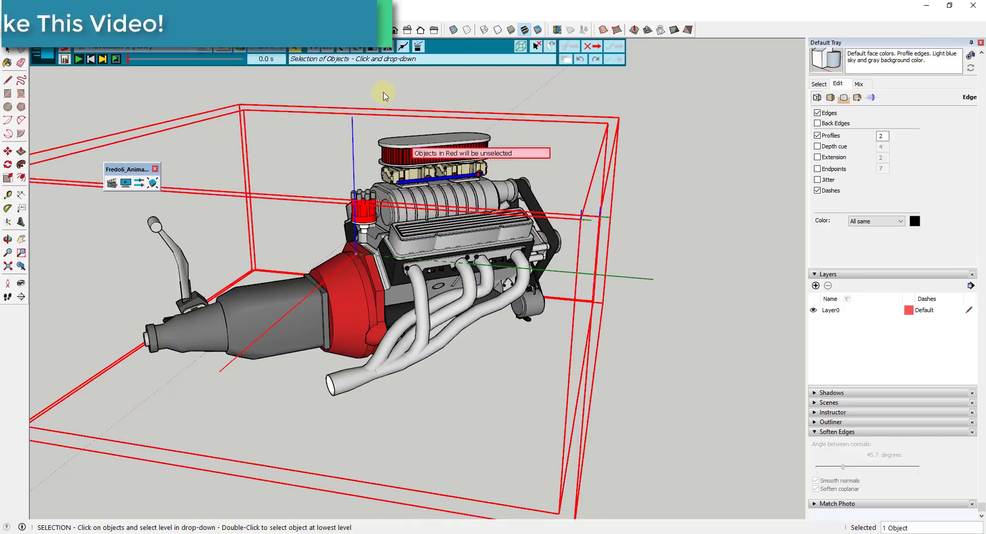
click(387, 46)
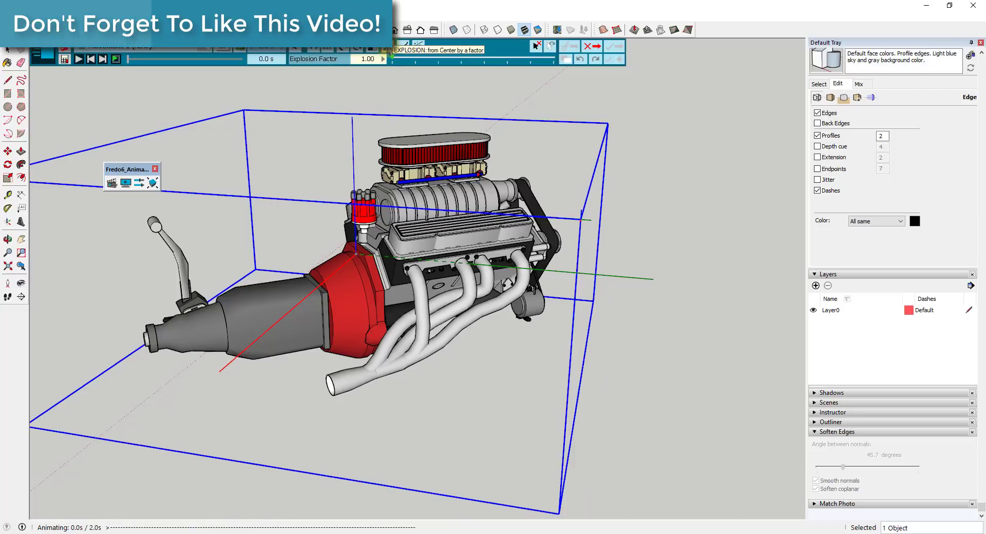
drag(392, 59, 415, 61)
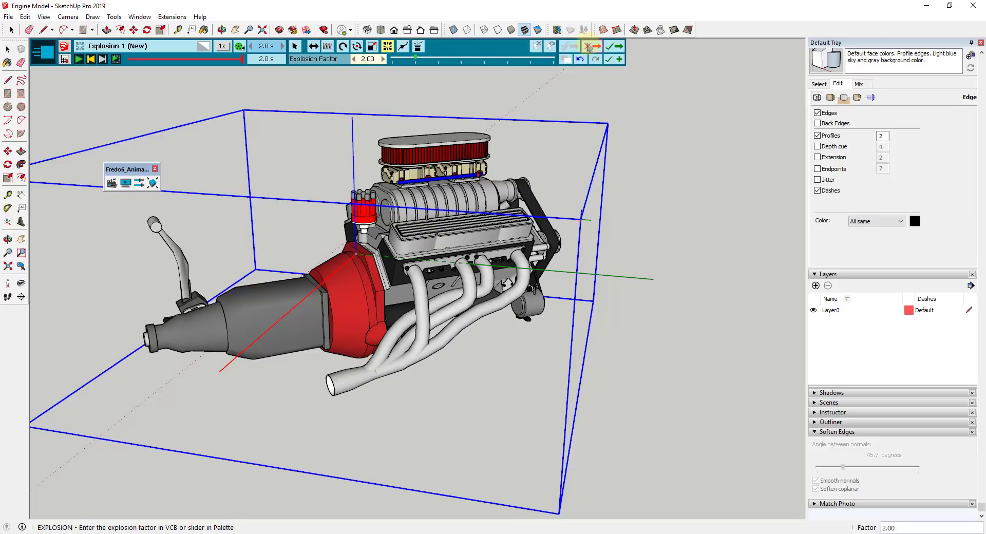
Discard the explosion movement and exit Animator without saving its data in the model
click(590, 47)
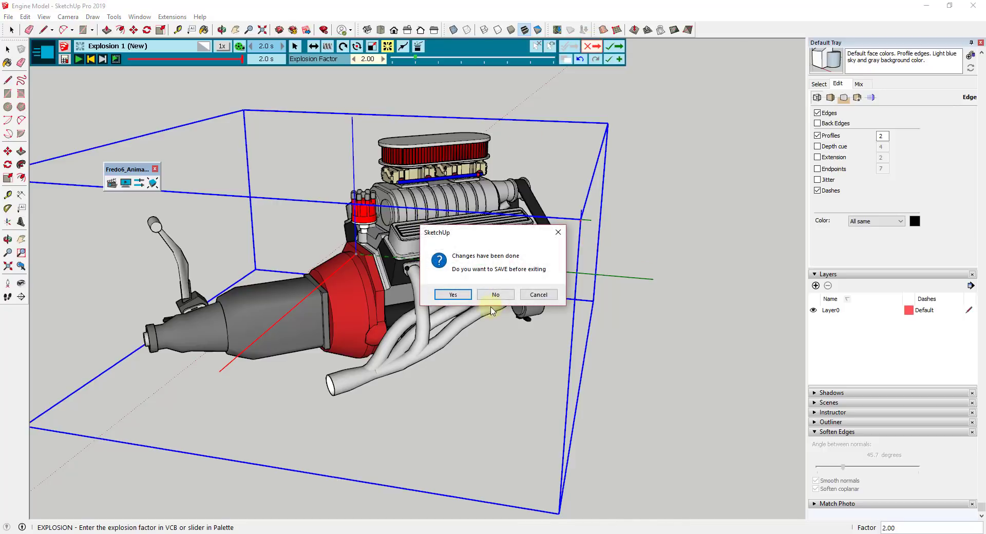
click(494, 295)
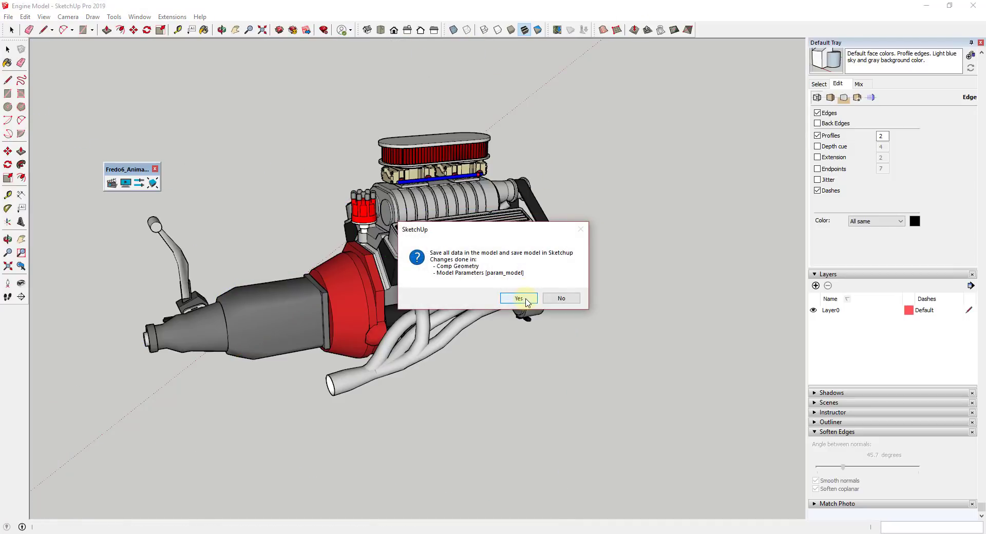
click(559, 299)
Open the engine component and its nested groups down to the level of the individual parts
click(445, 233)
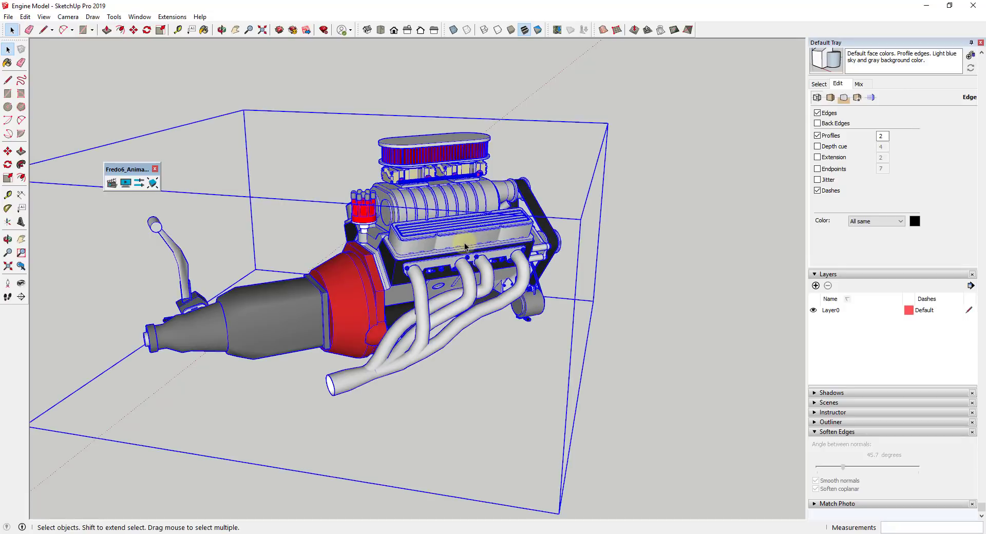
double_click(443, 237)
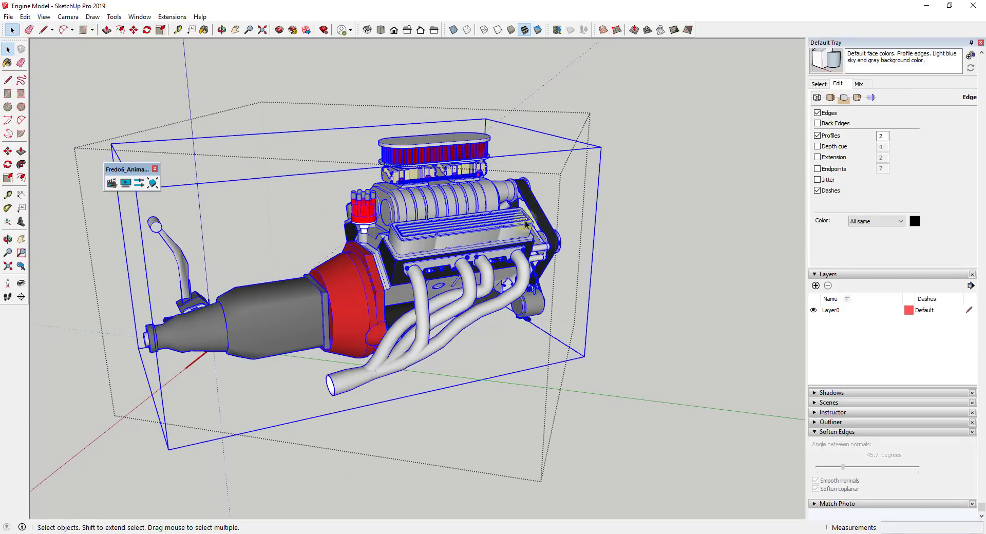
double_click(435, 232)
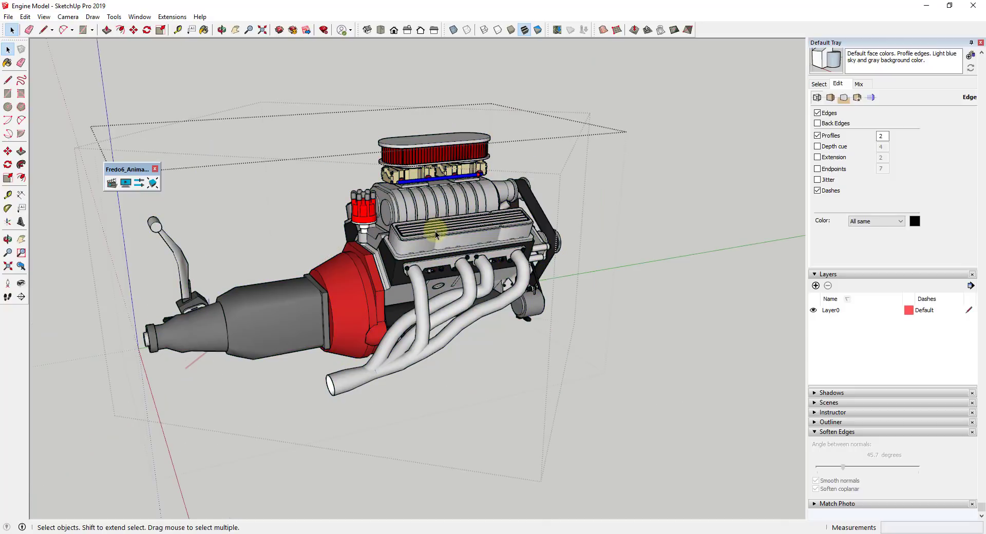
click(436, 232)
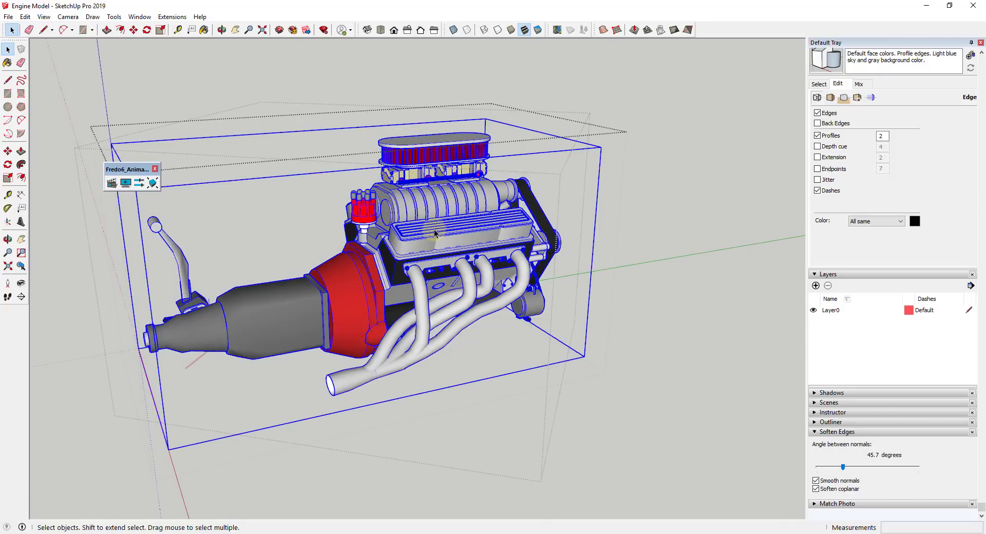
double_click(435, 232)
Select the supercharger, carburetors, air cleaner, distributor, valve cover and cylinder head in turn to check how the parts are grouped
click(436, 230)
click(431, 194)
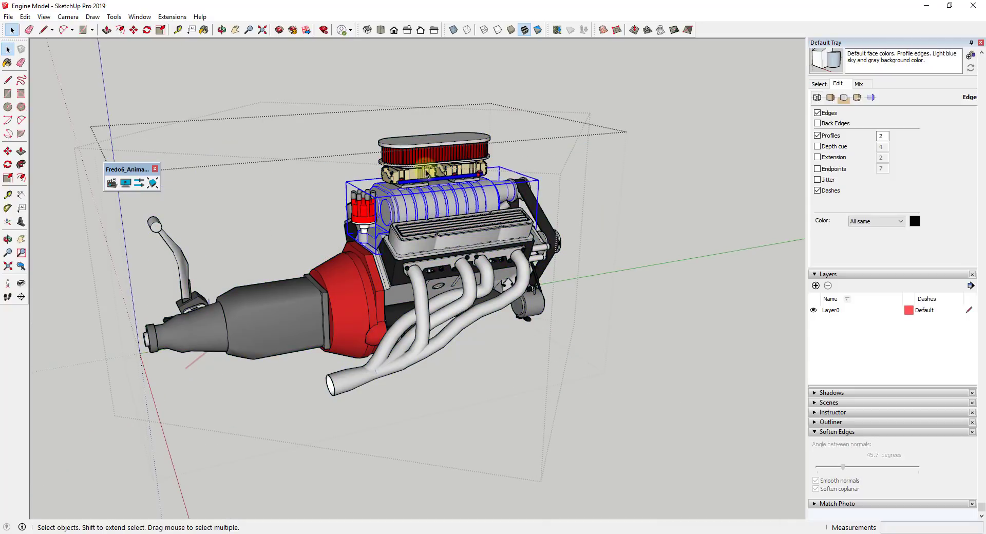
click(427, 168)
click(426, 150)
click(464, 172)
click(363, 208)
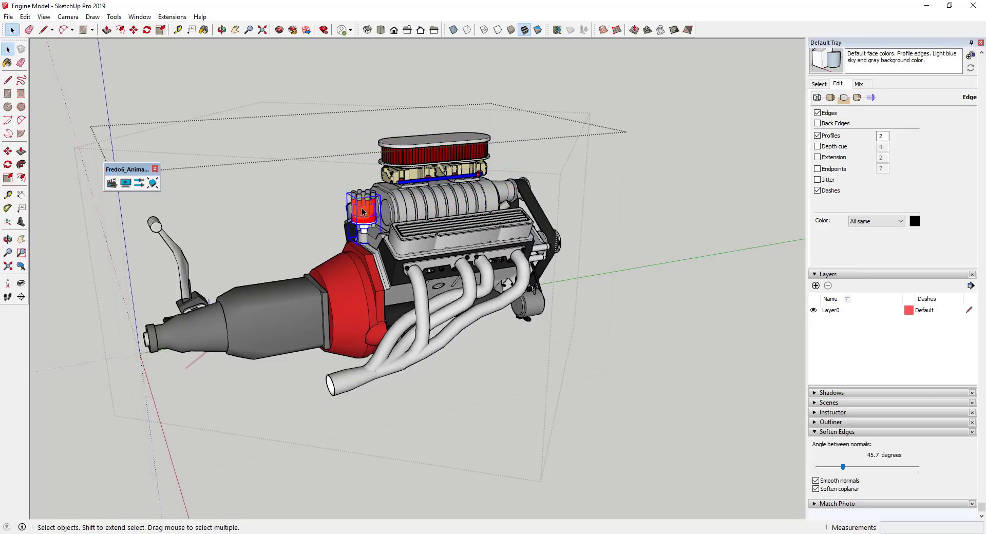
click(430, 211)
click(435, 235)
click(446, 263)
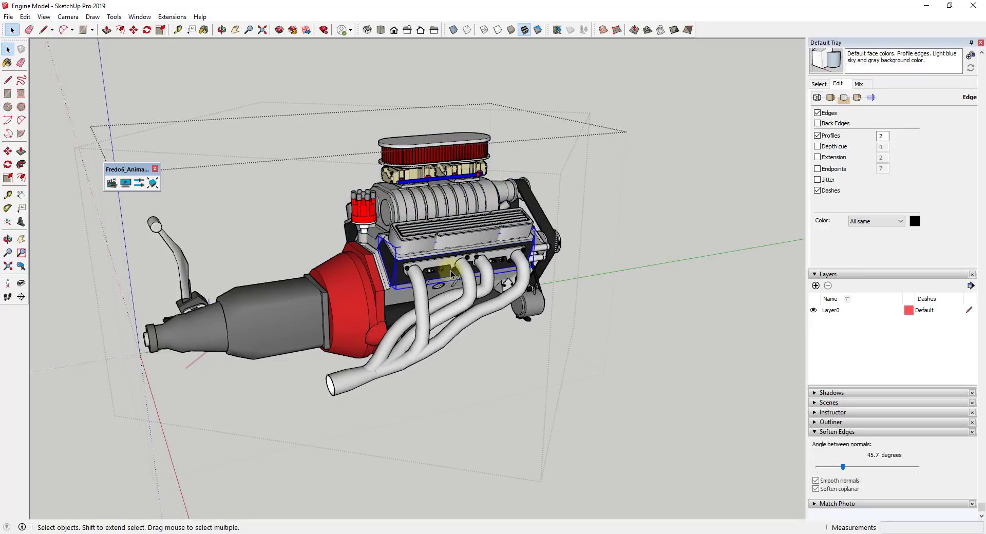
Close the nested groups of the engine and select the whole engine component
click(477, 255)
key(Escape)
key(Escape)
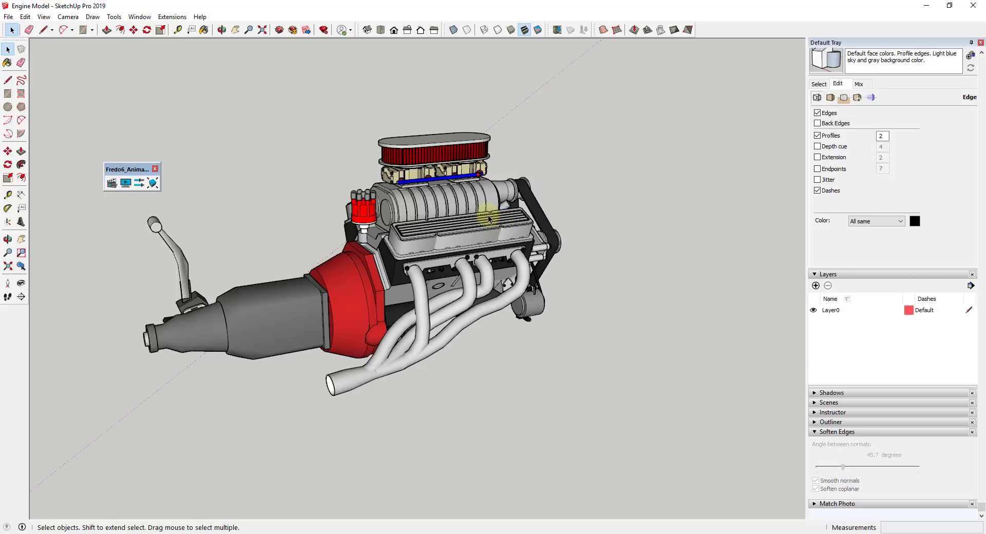
click(439, 222)
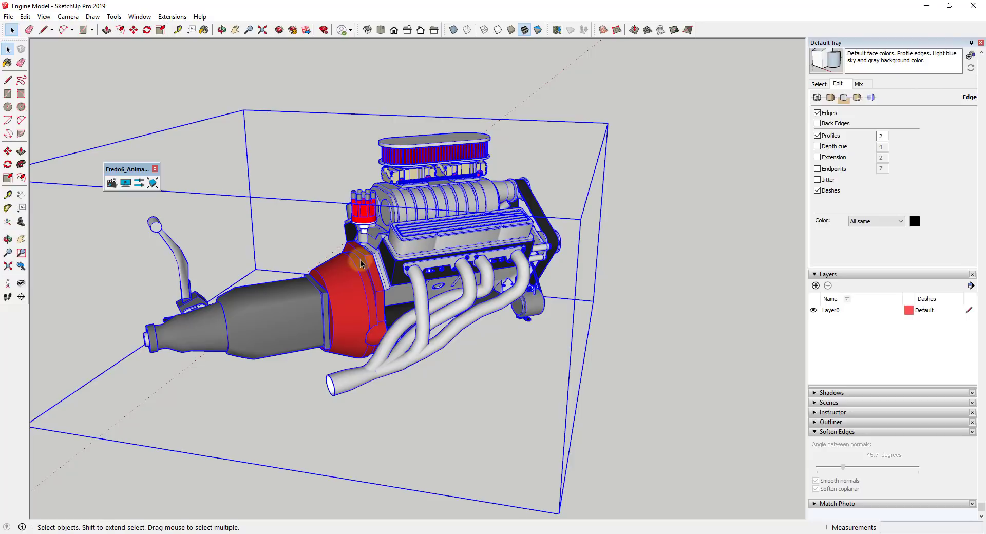
Start a new Animator film and create a movement that acts on the engine's "1 - Group" nesting level
click(112, 183)
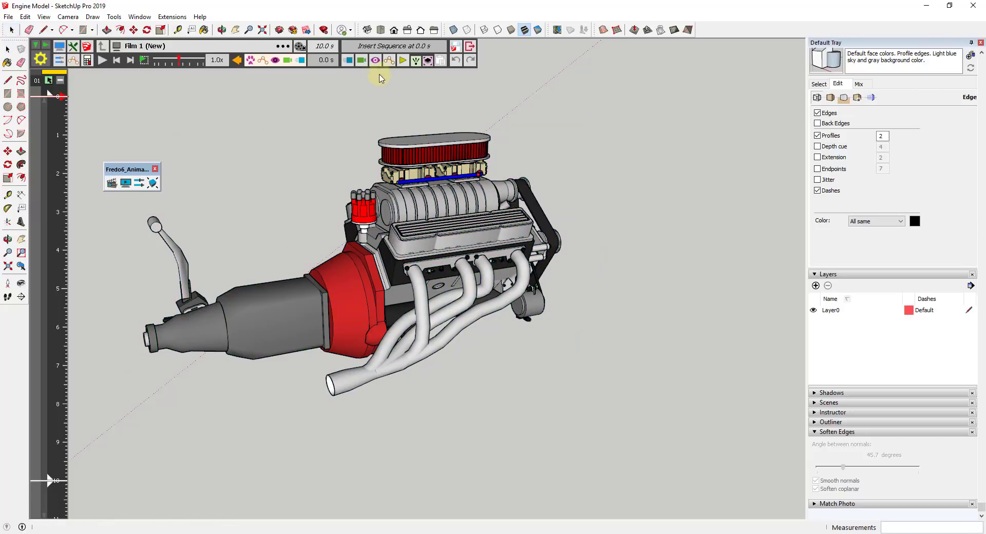
click(348, 63)
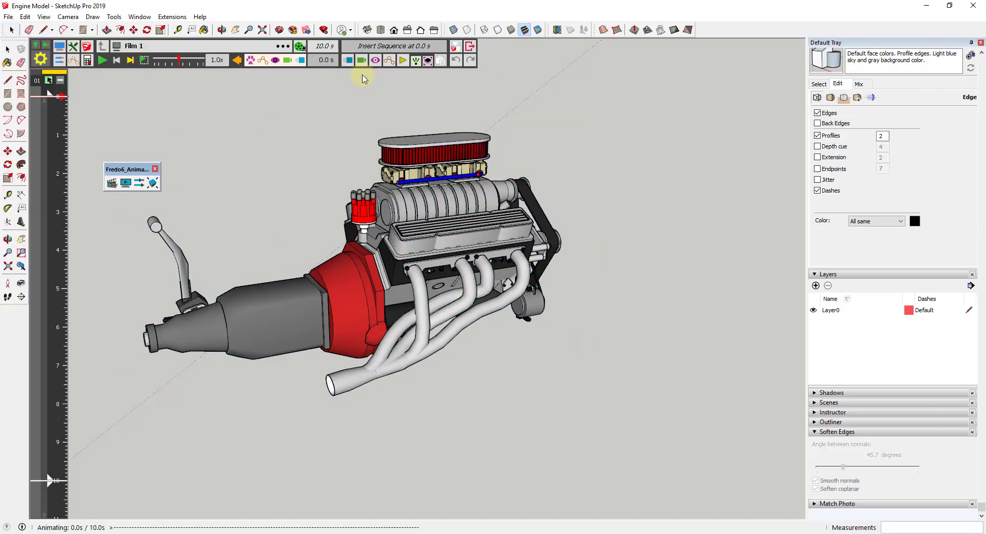
click(456, 204)
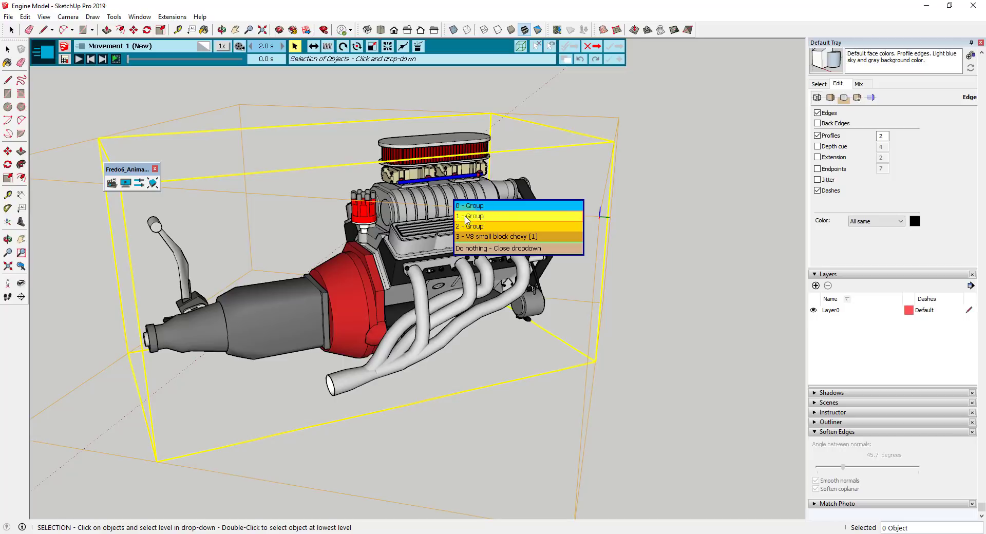
click(469, 220)
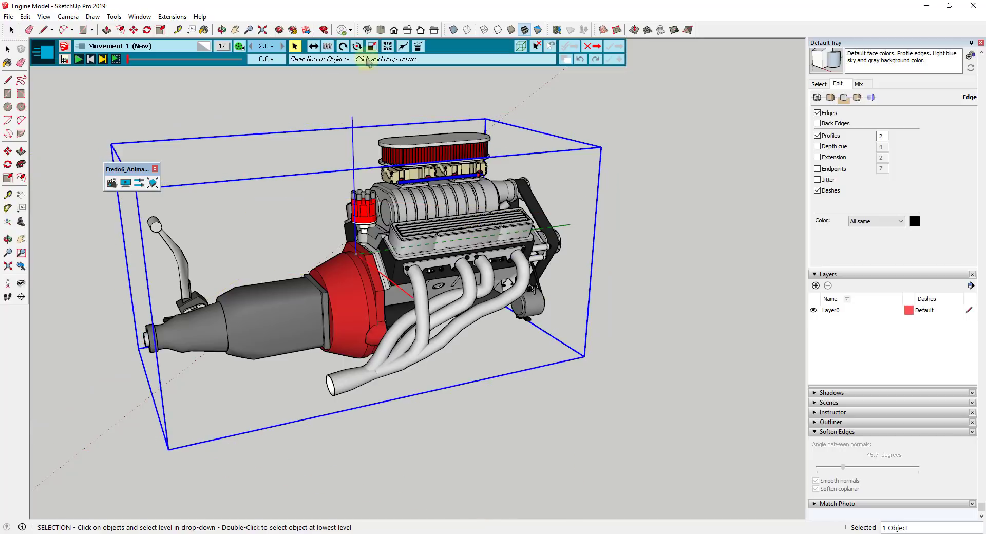
Make the movement an explosion of the group, compare factors 2.00 and 3.00, and settle on 3.00
click(388, 48)
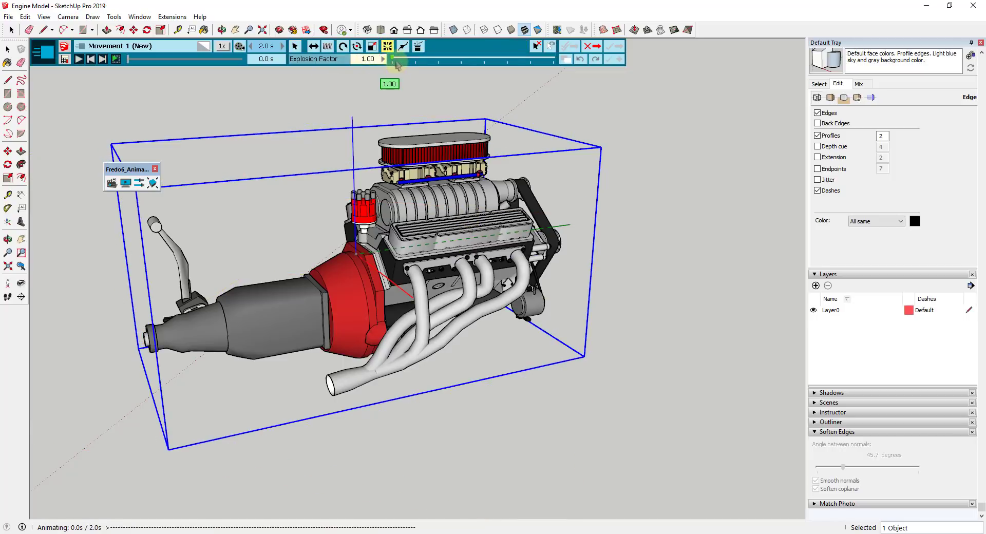
mouse_move(410, 62)
mouse_down()
mouse_move(397, 61)
mouse_move(417, 62)
mouse_up()
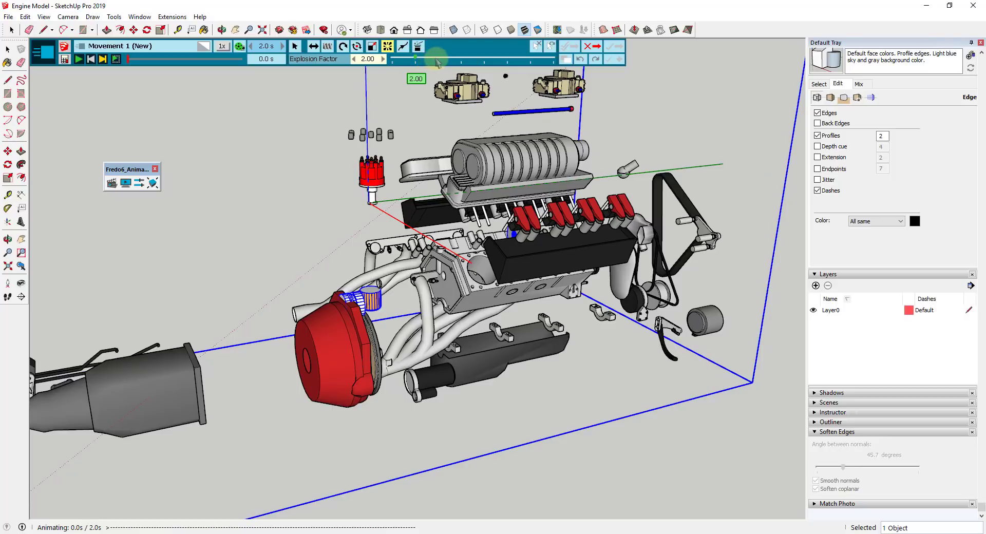
drag(437, 62, 439, 62)
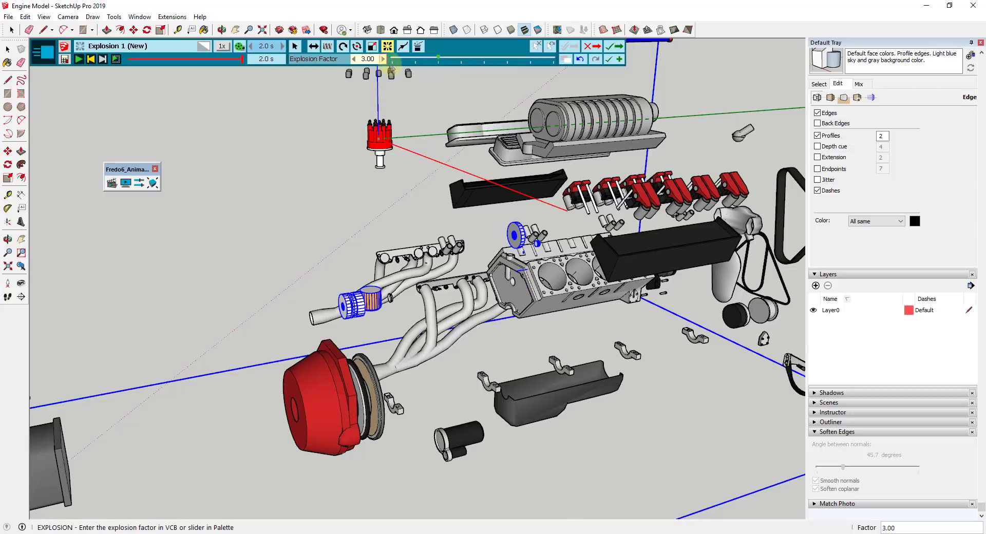
mouse_move(437, 56)
drag(437, 59, 419, 61)
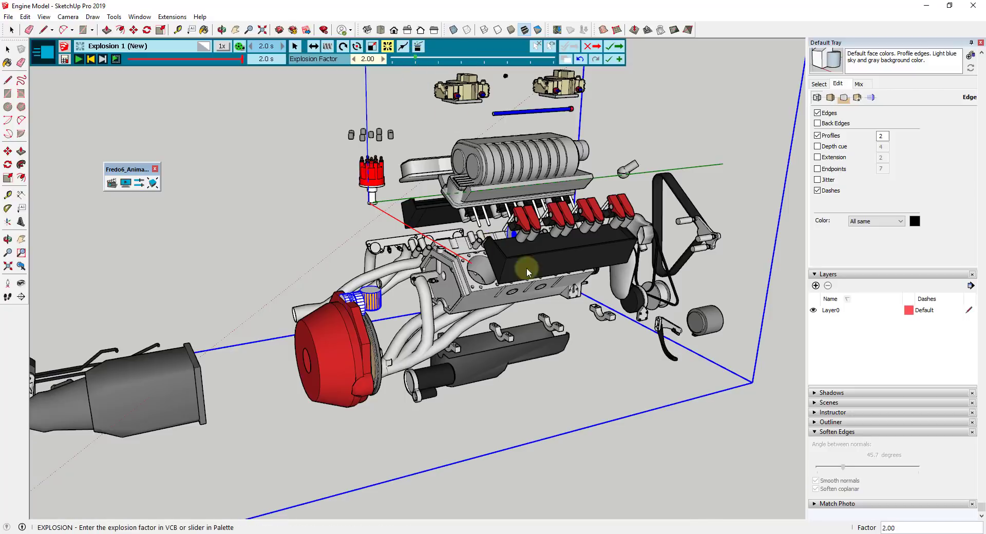
scroll(464, 239, down, 2)
scroll(464, 239, down, 1)
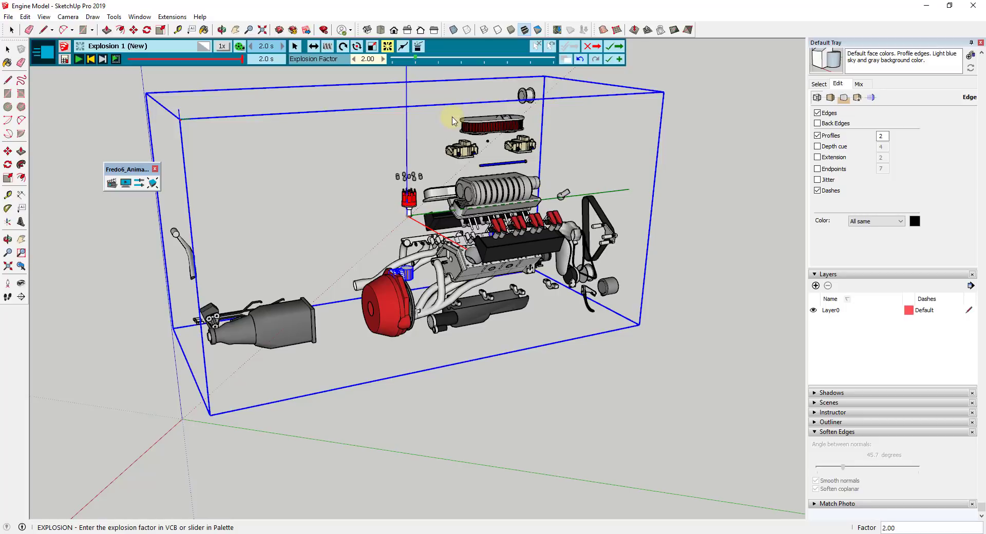
drag(415, 61, 439, 62)
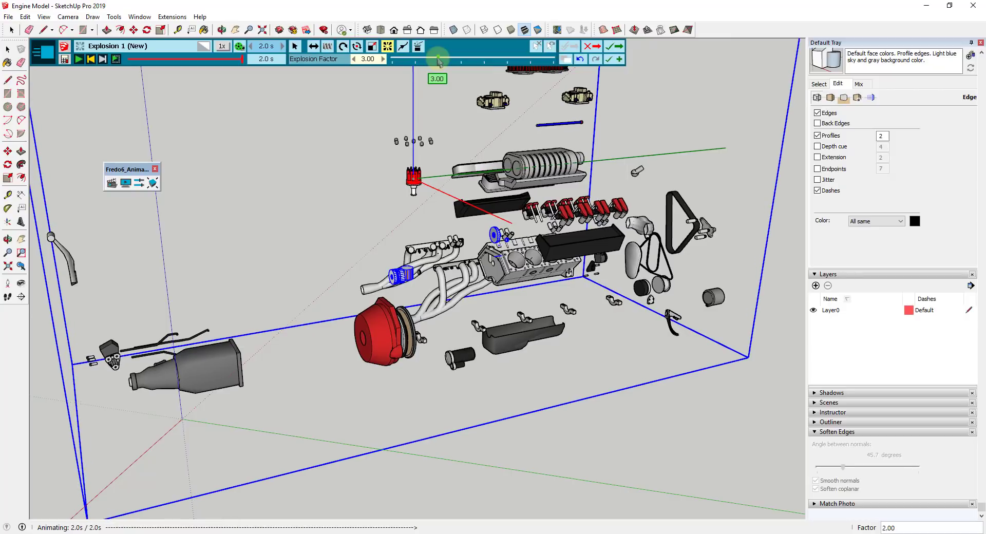
Set the explosion's total duration to 4 seconds, preview its playback and save the sequence to the film
click(265, 46)
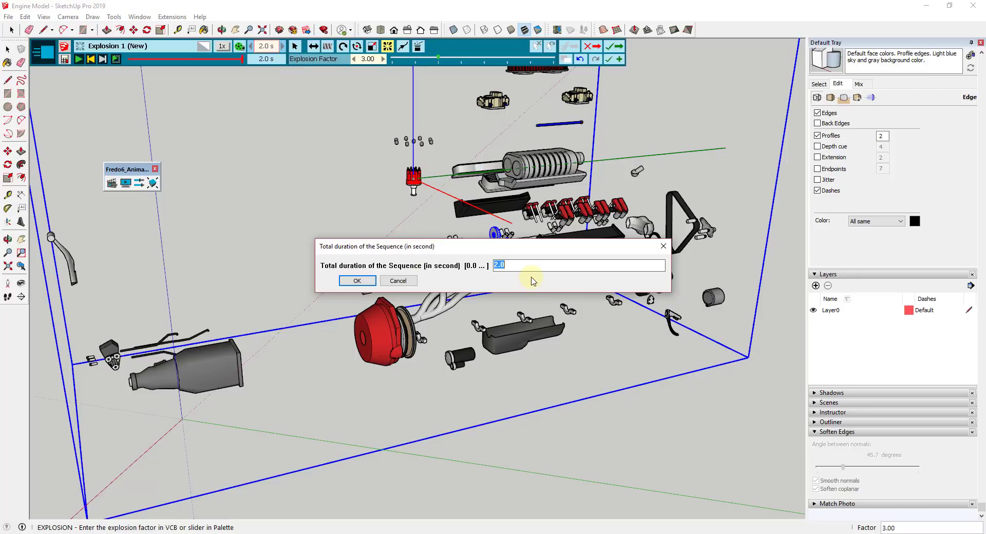
text(4)
key(Return)
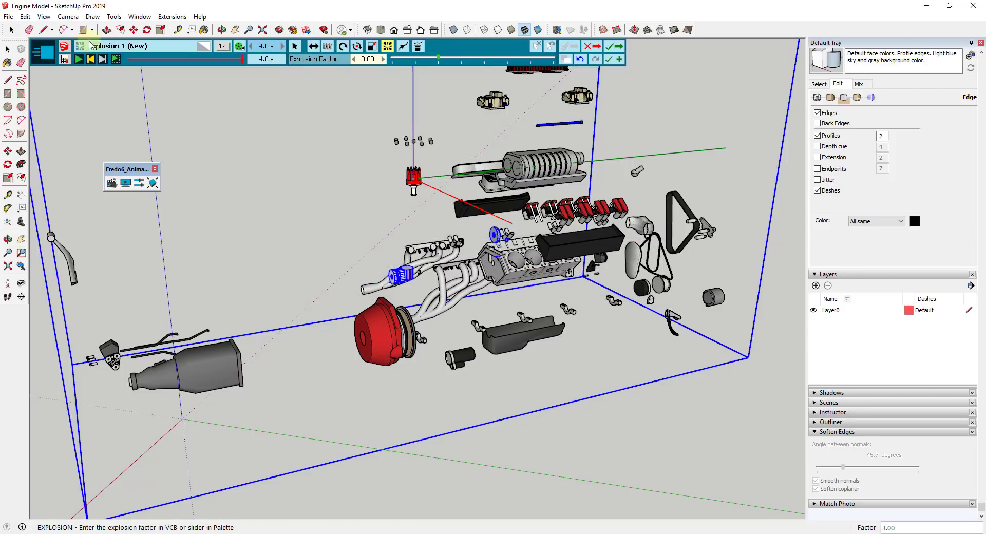
click(78, 60)
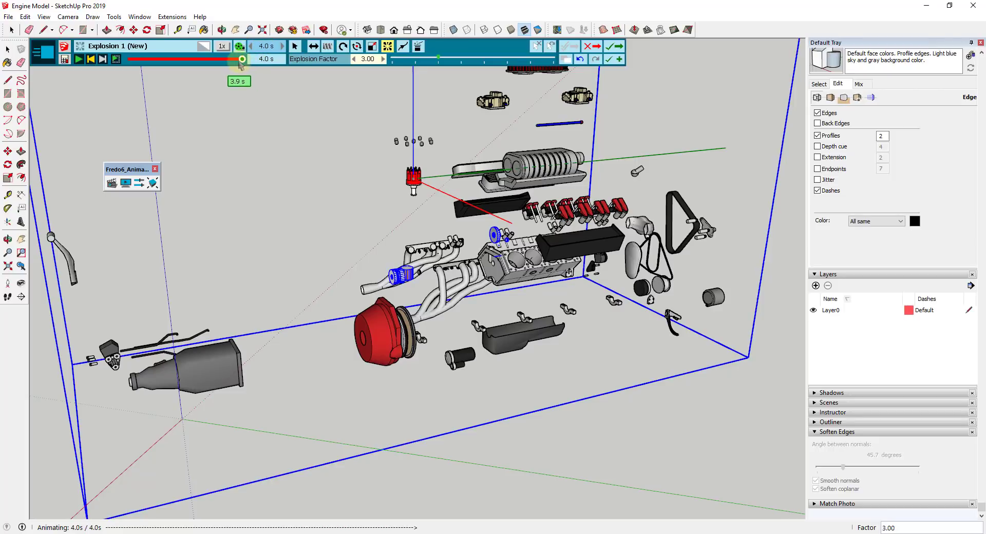
drag(240, 64, 128, 61)
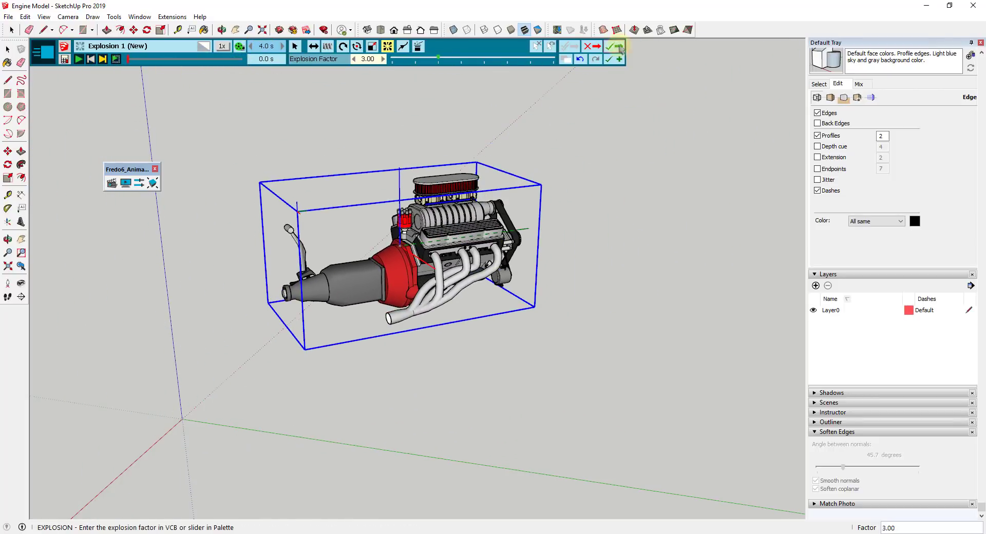
click(614, 49)
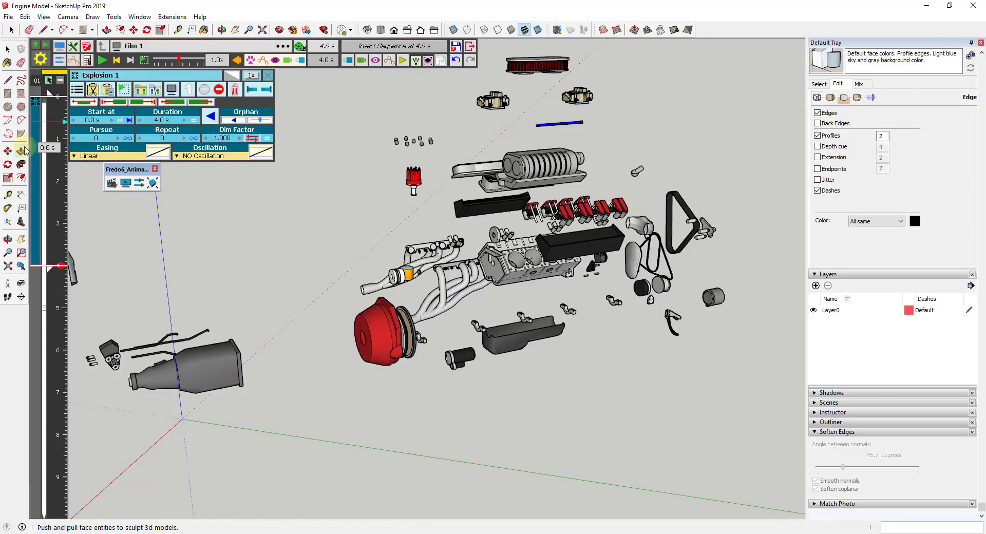
Return the film's time to 0.0 s and save a new camera that captures the current view of the assembled engine
mouse_move(56, 108)
mouse_down()
mouse_move(56, 264)
mouse_move(61, 100)
mouse_move(57, 270)
mouse_up()
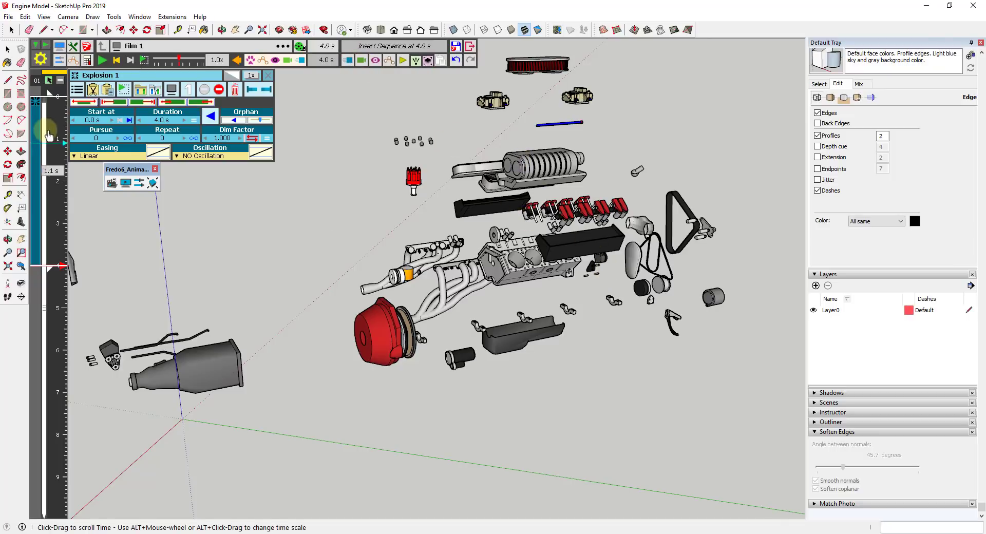
click(59, 101)
click(60, 101)
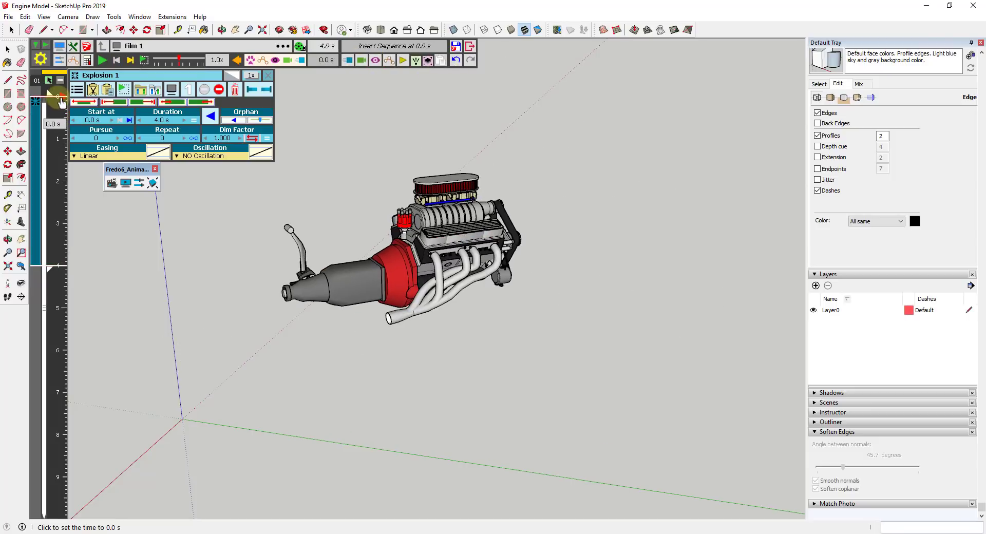
click(361, 61)
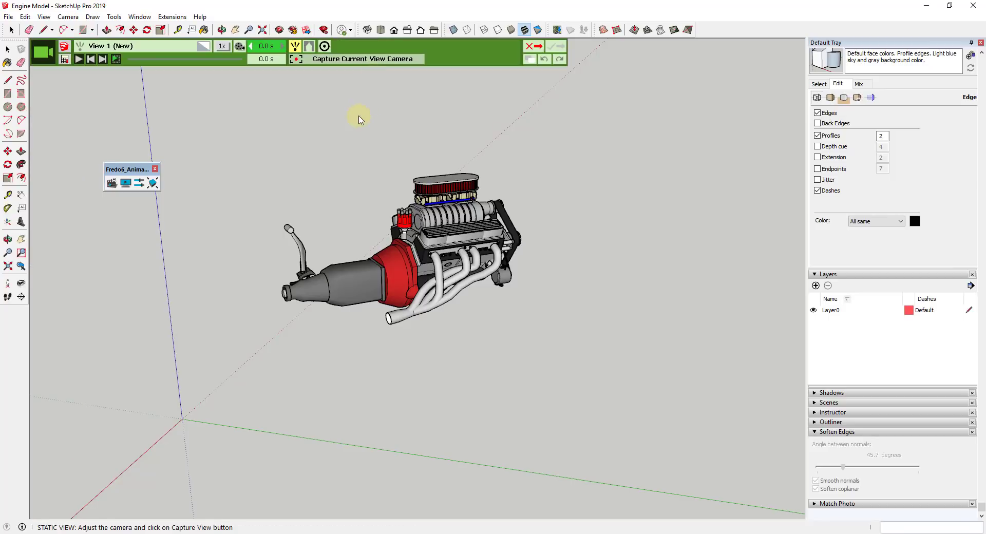
click(342, 60)
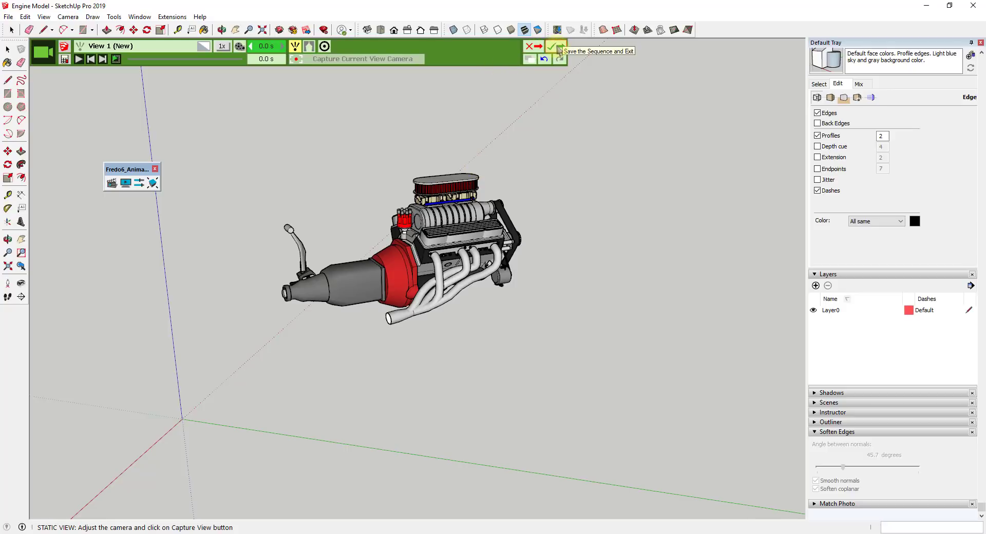
click(551, 46)
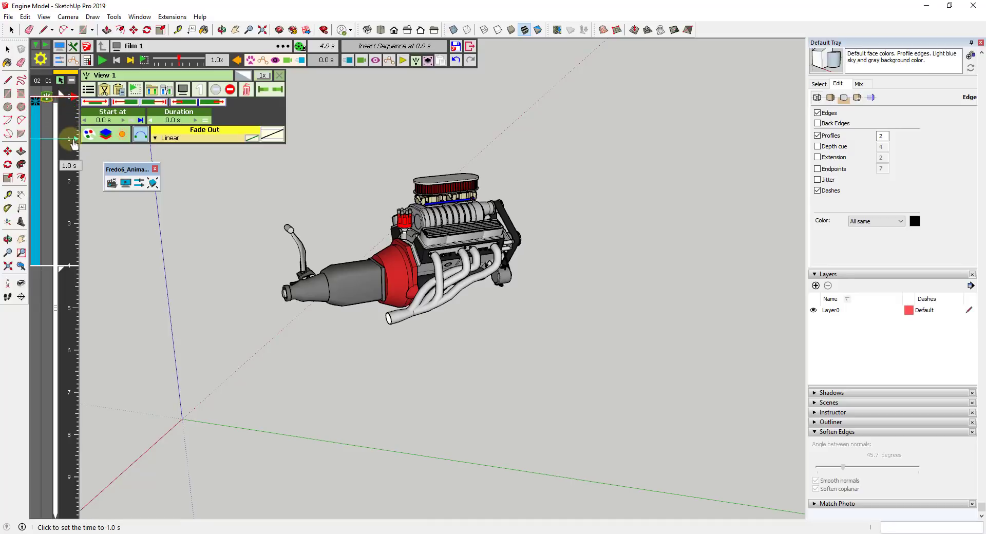
At 1.0 s in the film, save a second camera capturing a view from the engine's belt and pulley end
click(74, 143)
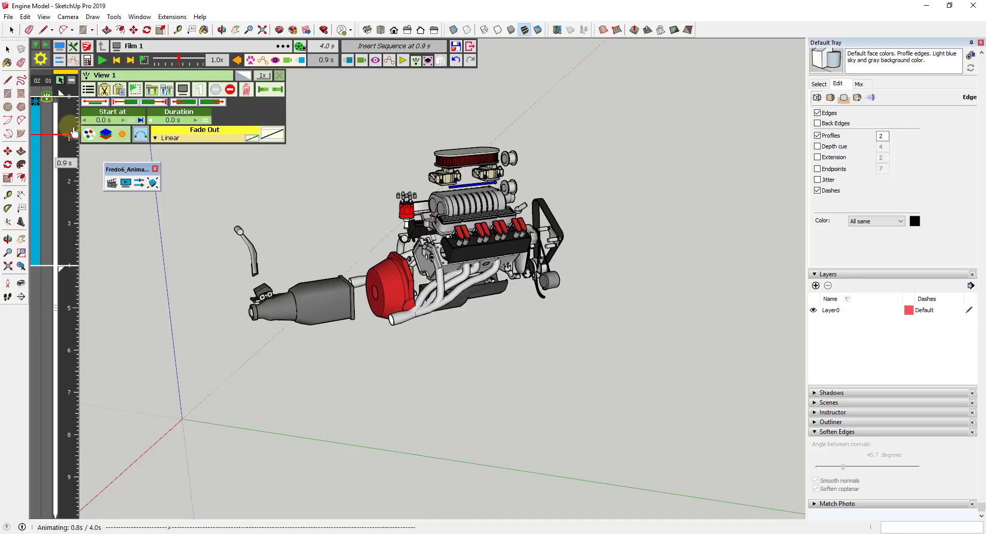
click(73, 139)
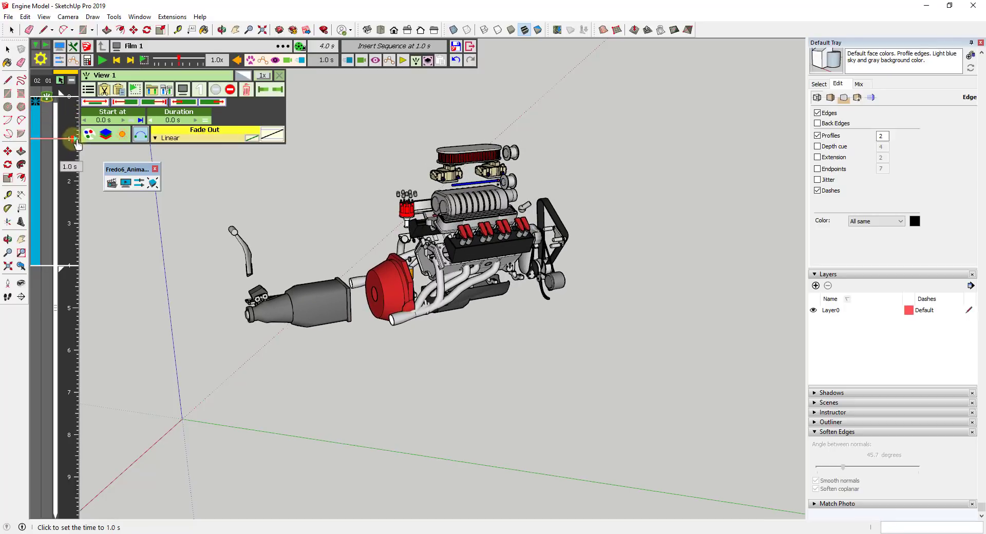
click(362, 61)
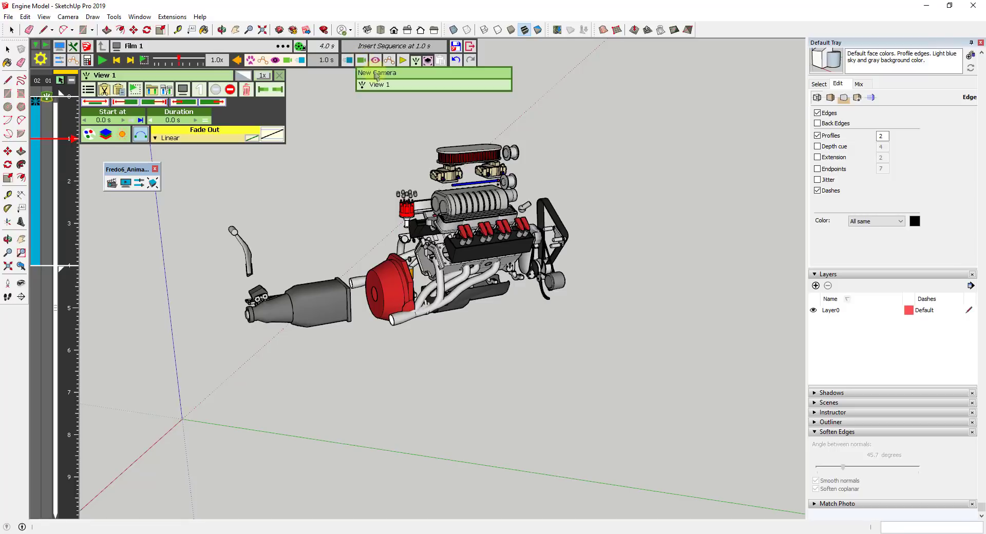
click(376, 72)
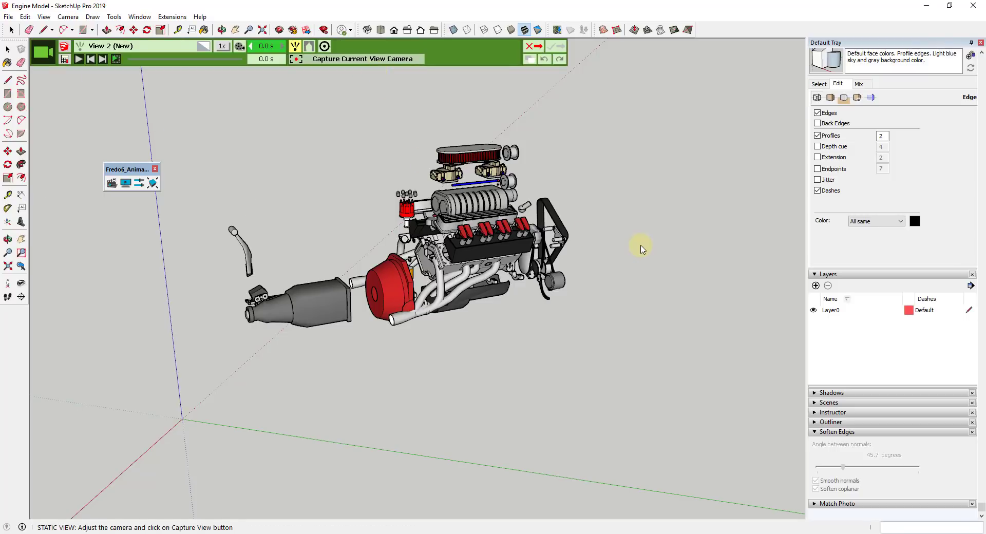
middle_drag(640, 249, 266, 221)
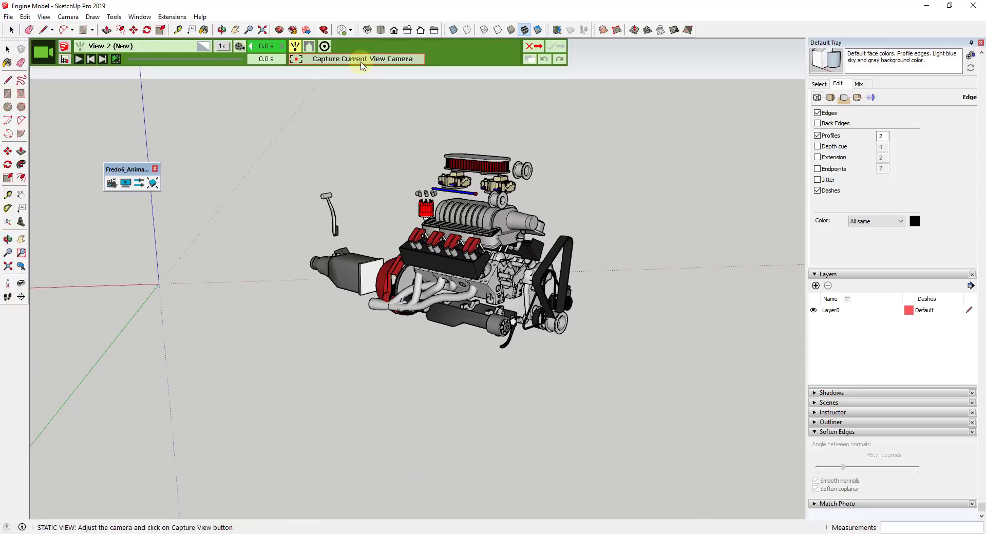
click(361, 61)
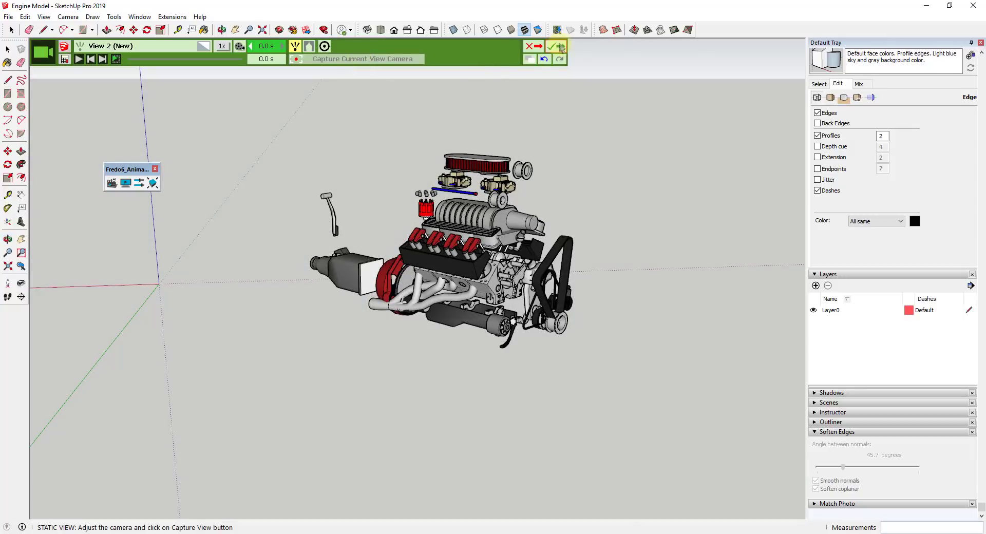
click(556, 50)
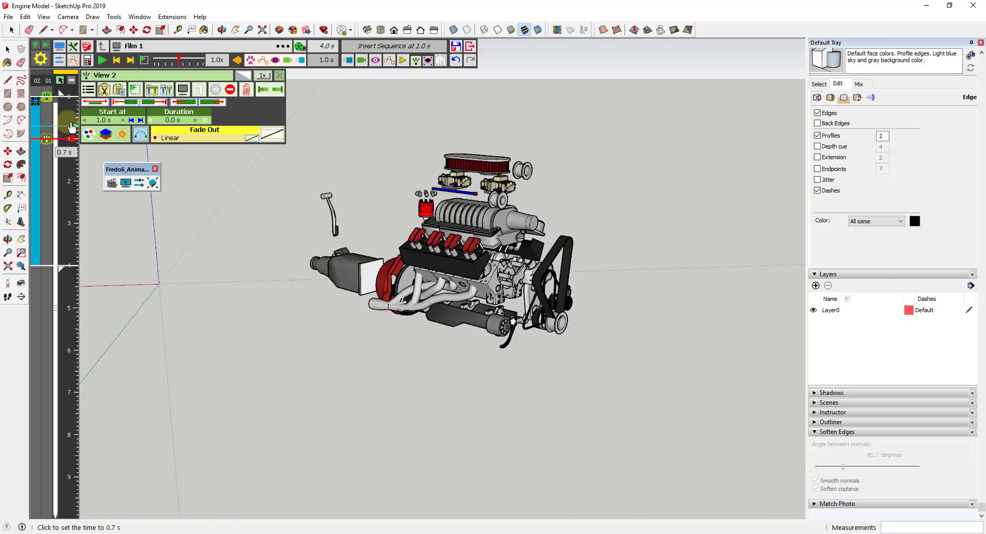
Scrub the film between the two camera views and play the whole animation from 0.0 s
click(73, 115)
click(68, 140)
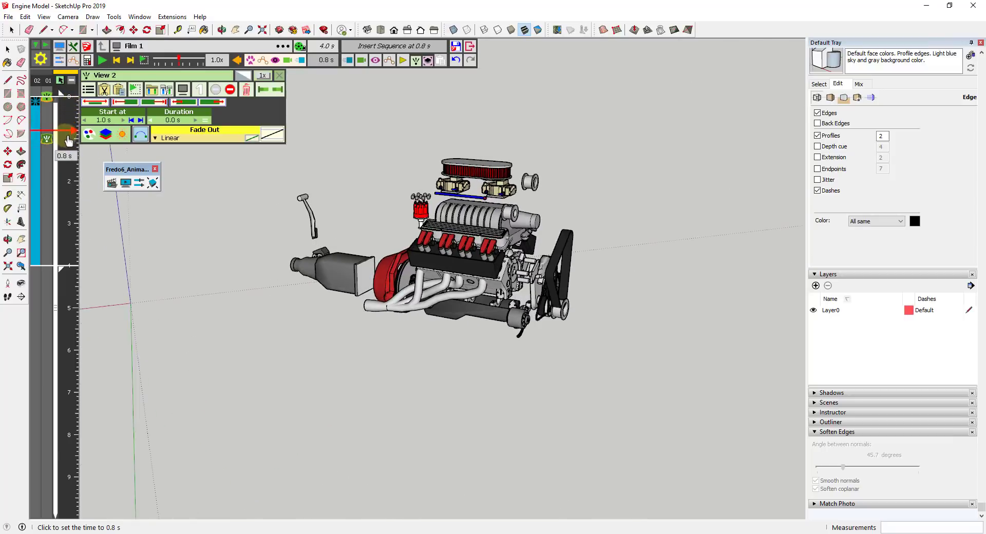
drag(68, 144, 66, 98)
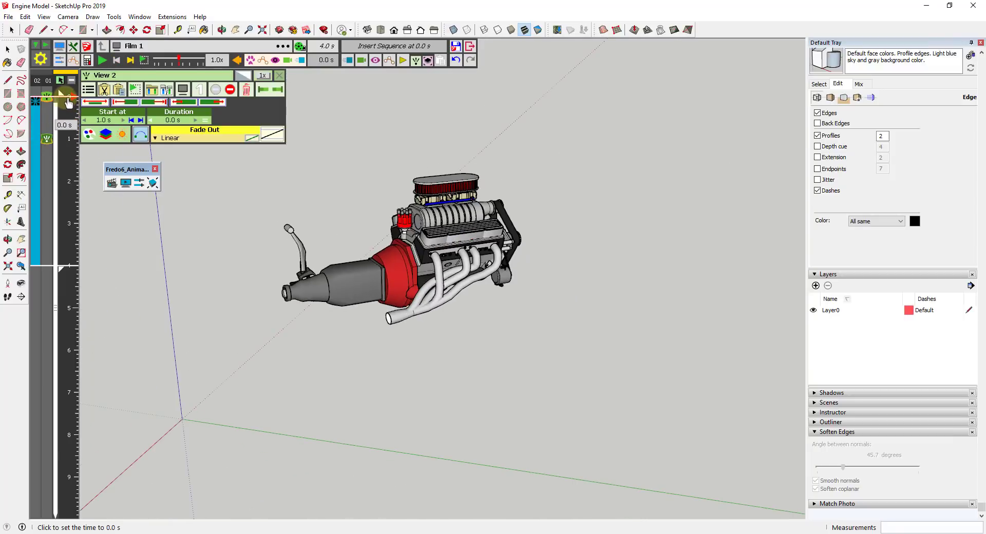
click(101, 61)
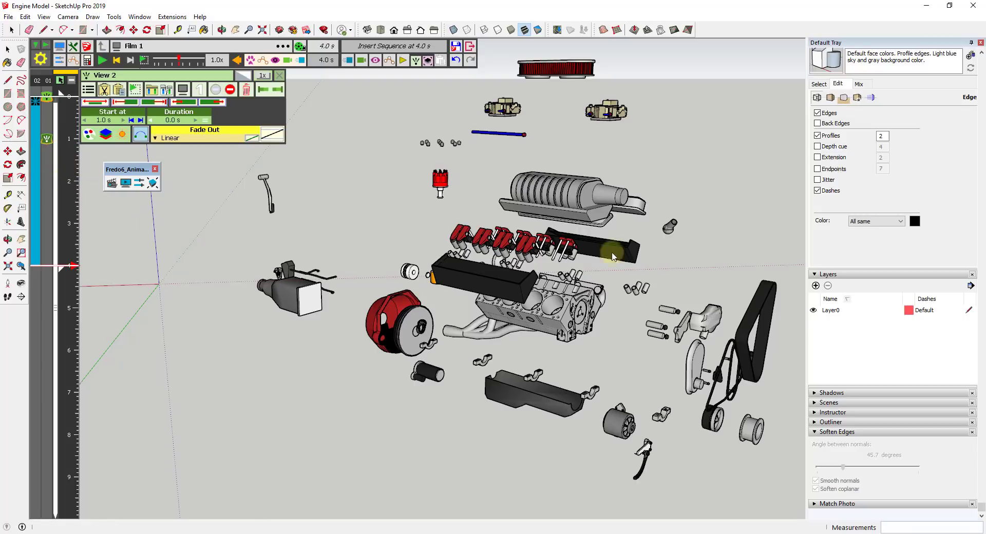
At 2.0 s in the film, save a third camera capturing the partly exploded engine from around the other side of its pulley end
click(70, 110)
click(65, 142)
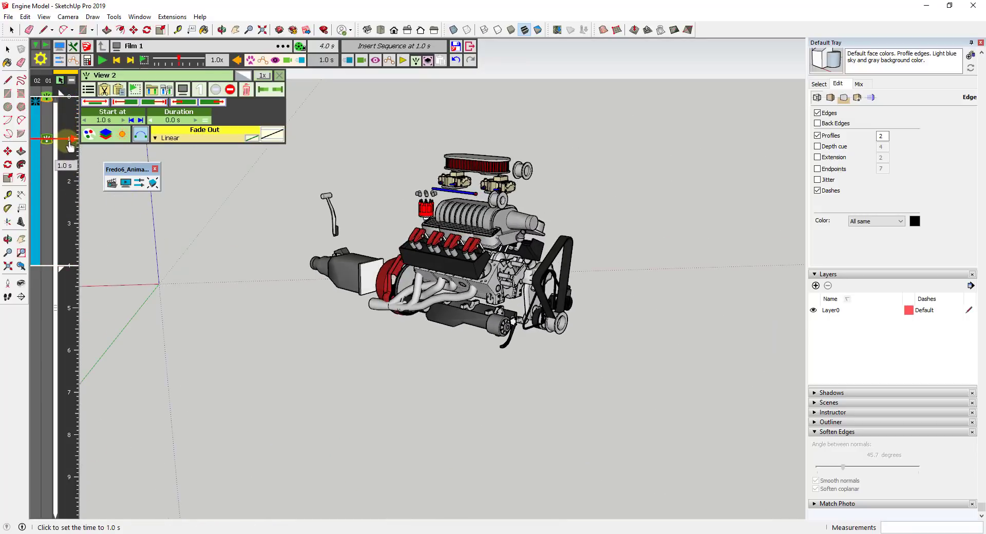
click(64, 180)
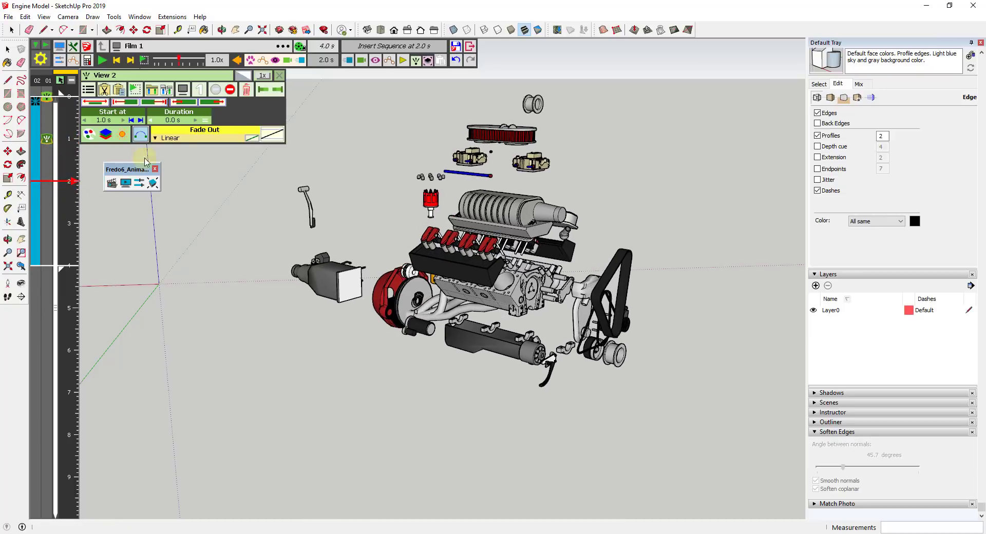
click(363, 63)
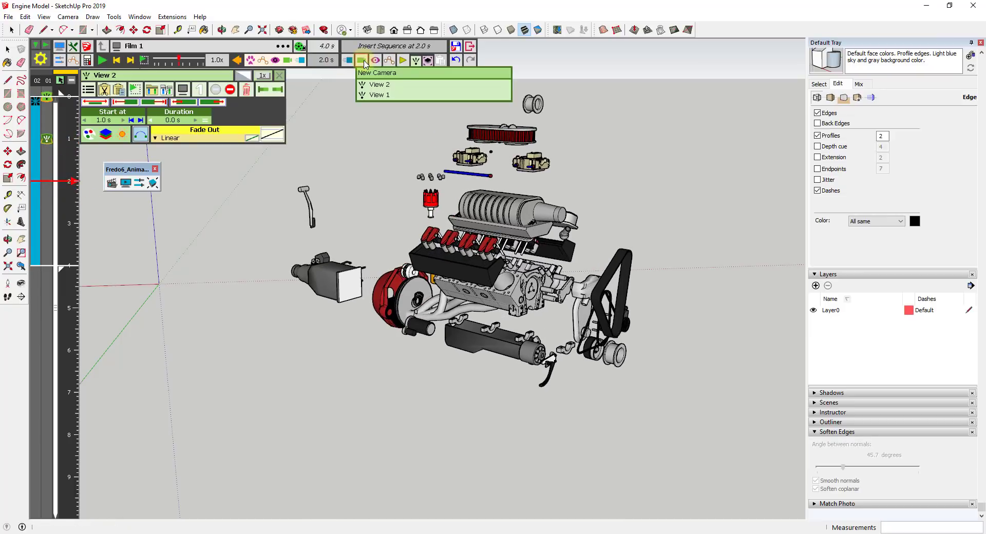
click(384, 78)
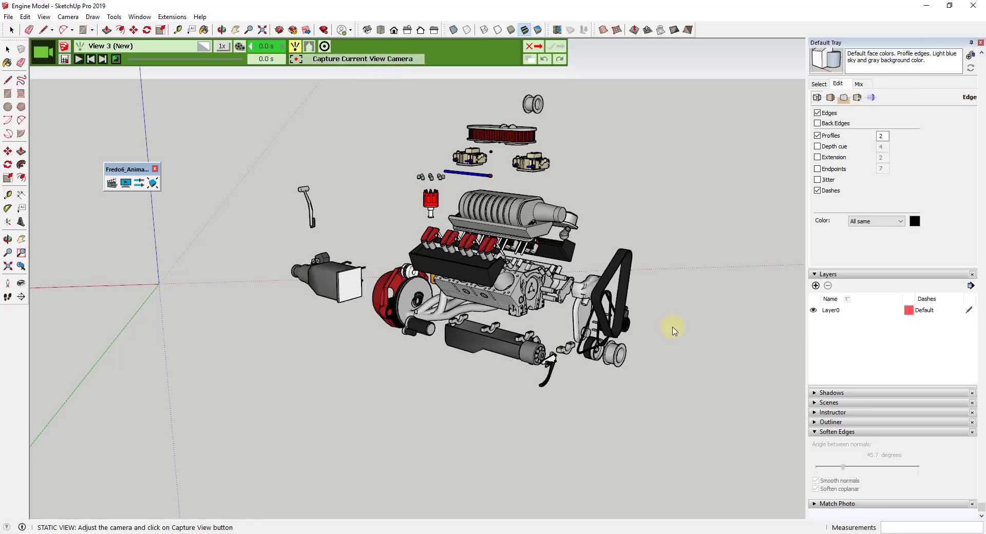
middle_drag(674, 331, 301, 304)
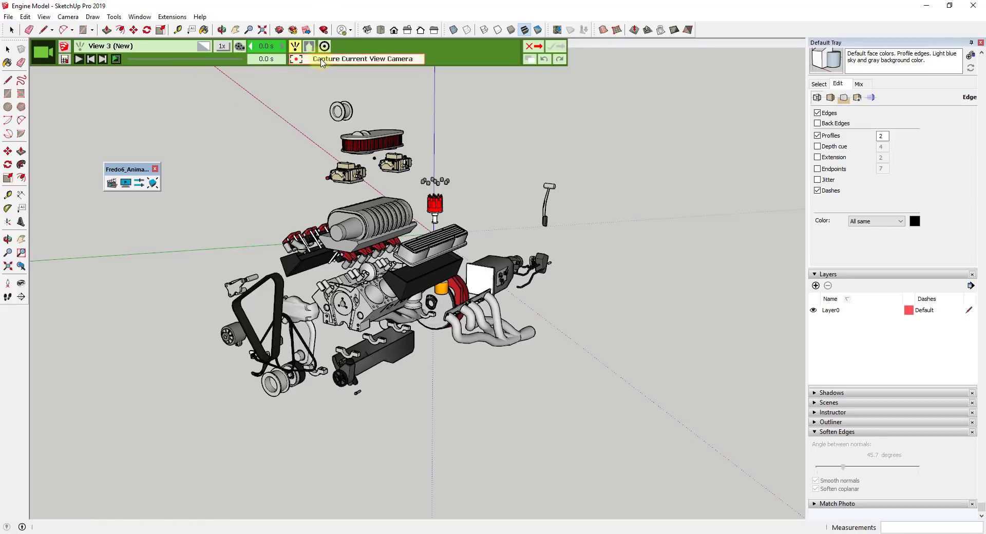
click(322, 60)
click(563, 47)
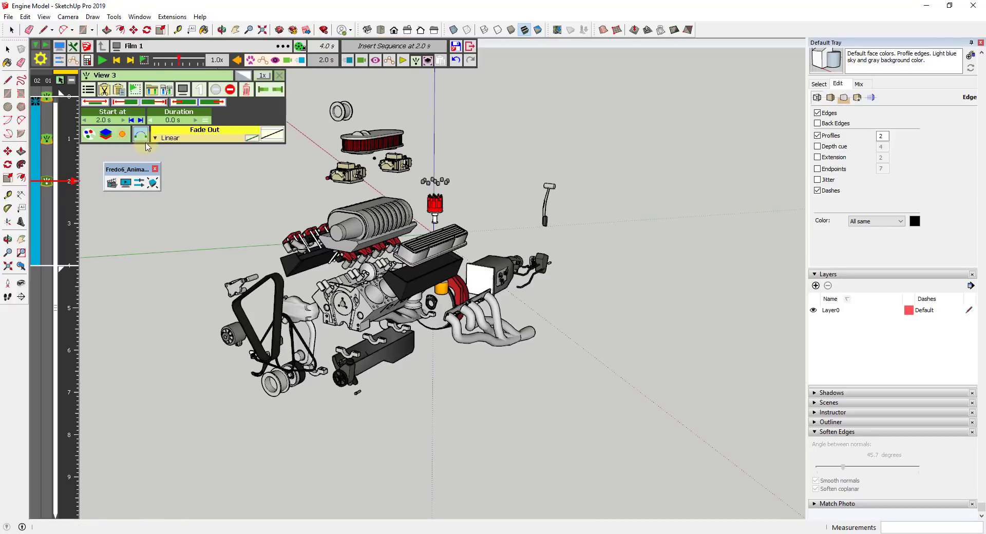
At 3.0 s in the film, save a fourth camera with the red bell housing and transmission in front and the pulleys behind
drag(66, 183, 58, 223)
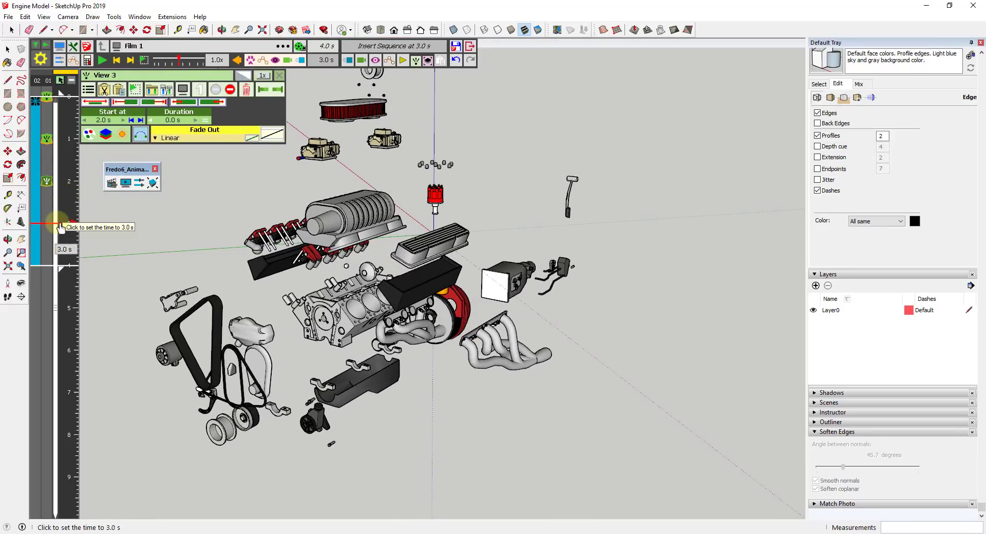
click(362, 60)
click(394, 79)
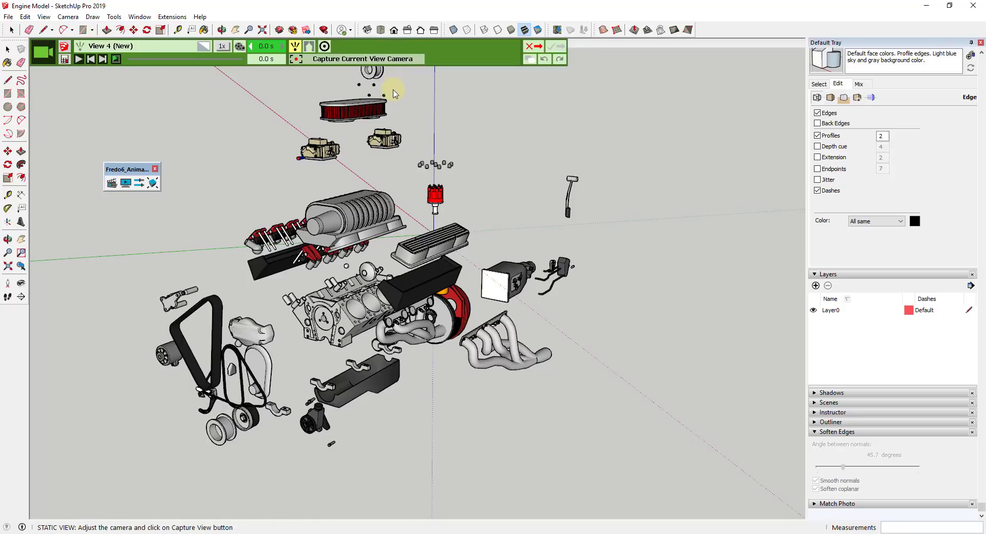
shift+middle_drag(420, 280, 415, 248)
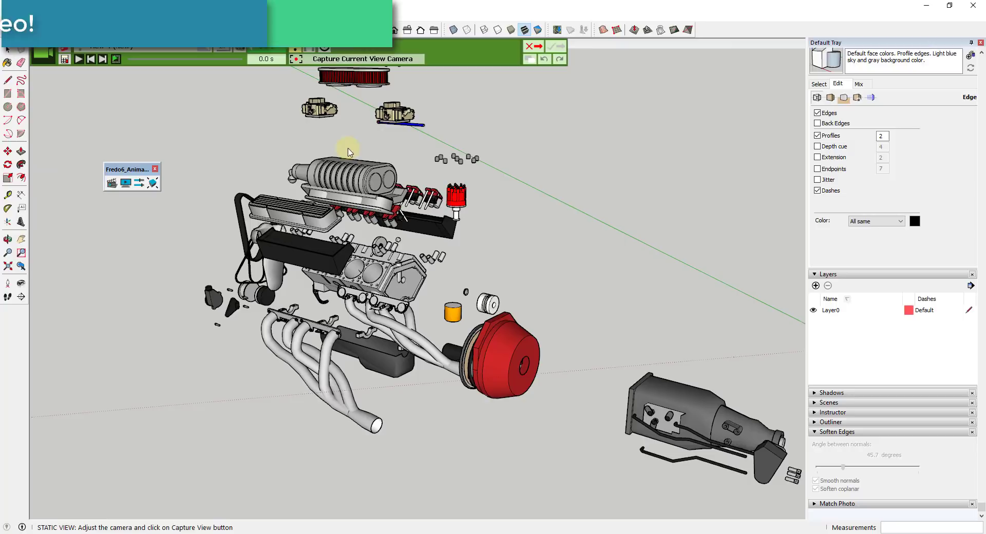
click(367, 59)
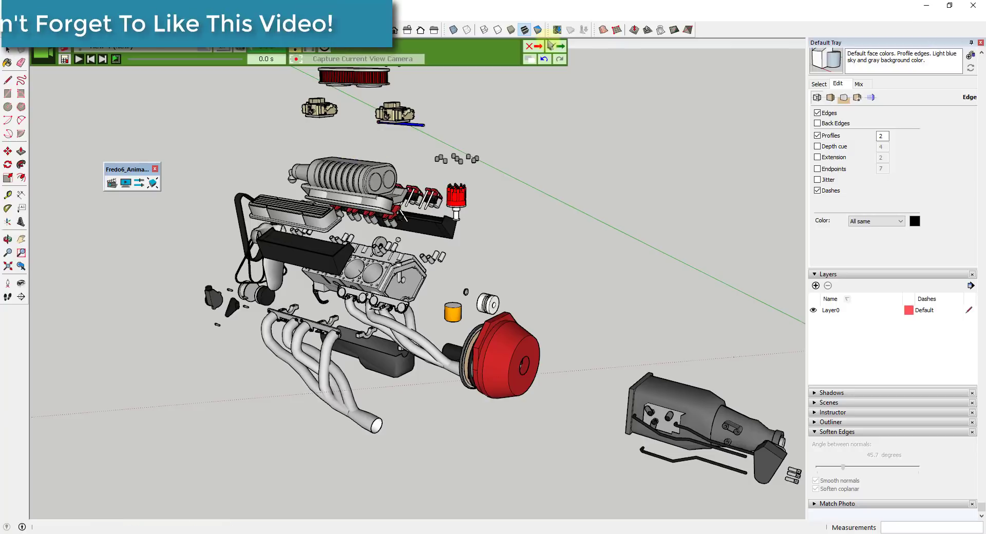
click(556, 46)
At 4.0 s in the film, save a fifth camera capturing the fully exploded engine from the opposite side of its bell housing end
click(63, 261)
middle_drag(288, 206, 418, 176)
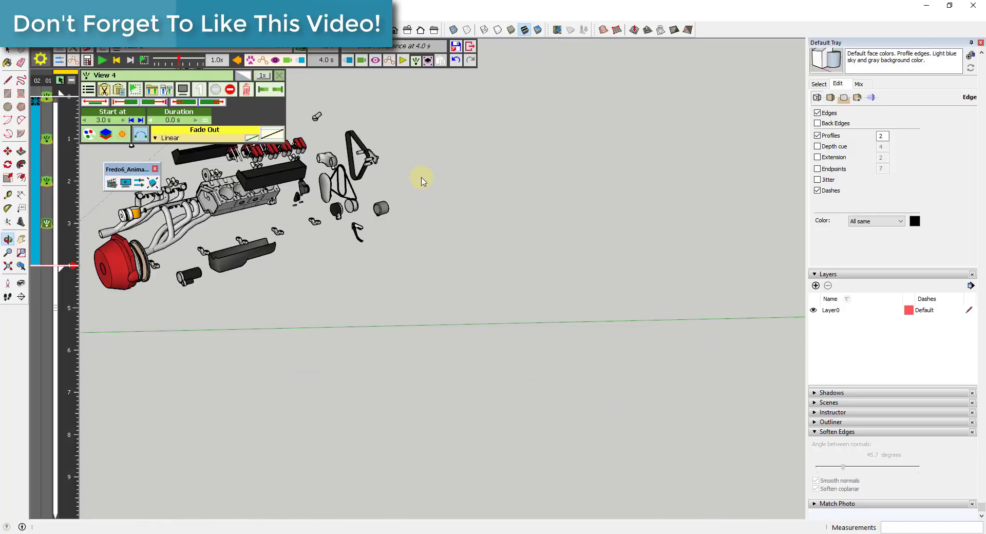
click(361, 61)
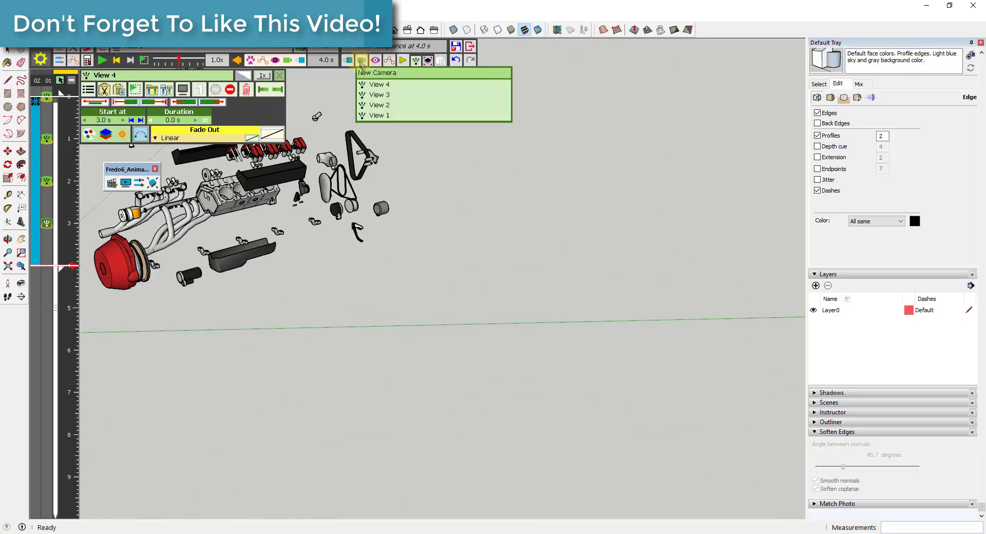
click(371, 73)
middle_drag(570, 308, 231, 267)
shift+middle_drag(483, 177, 422, 239)
click(367, 59)
click(555, 47)
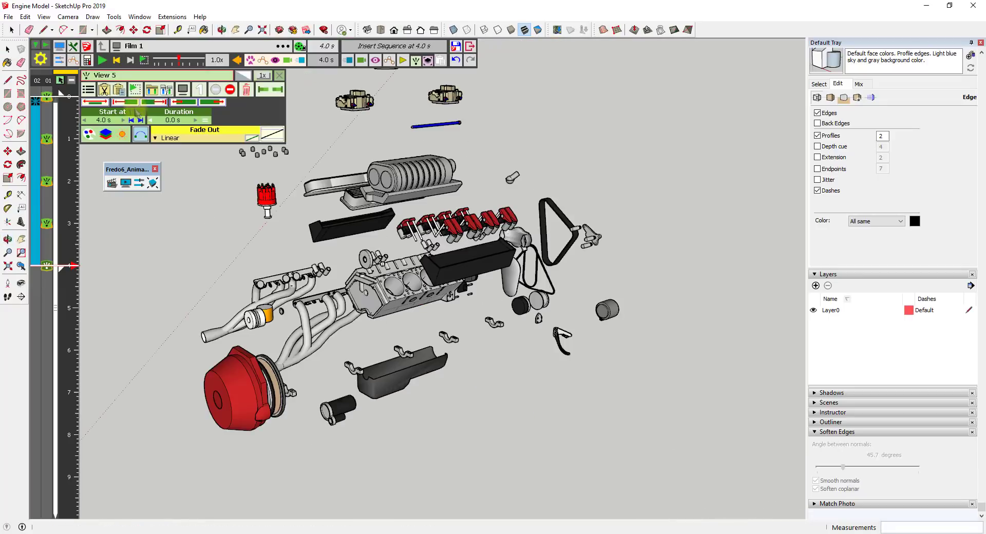
Play the film, select the explosion sequence and scrub the timeline from 0.0 s to 4.0 s to review the camera motion
click(103, 60)
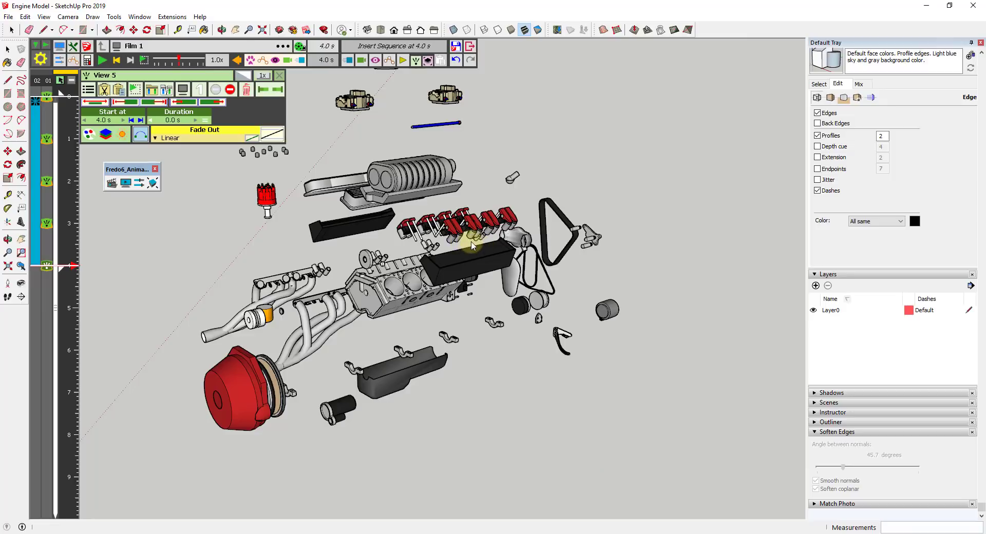
click(38, 201)
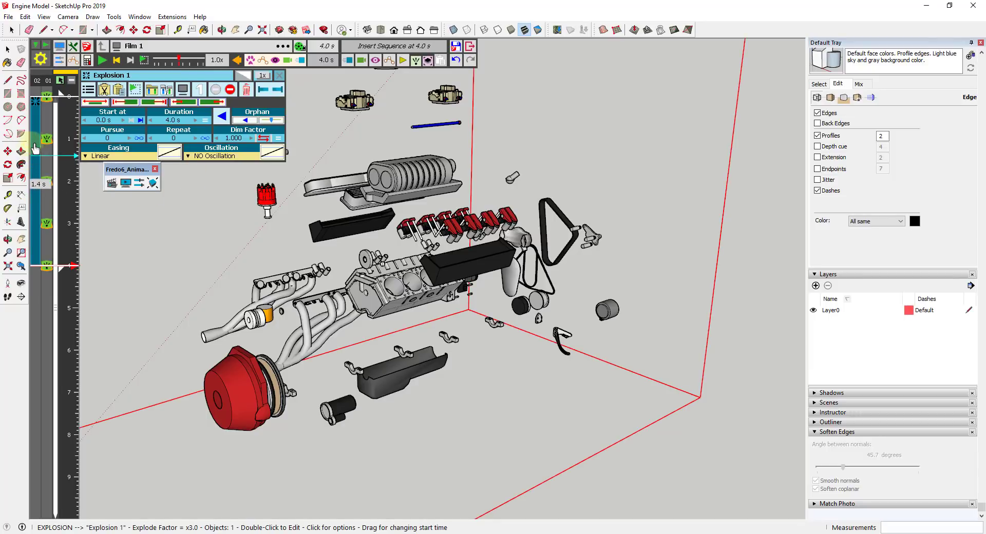
click(71, 97)
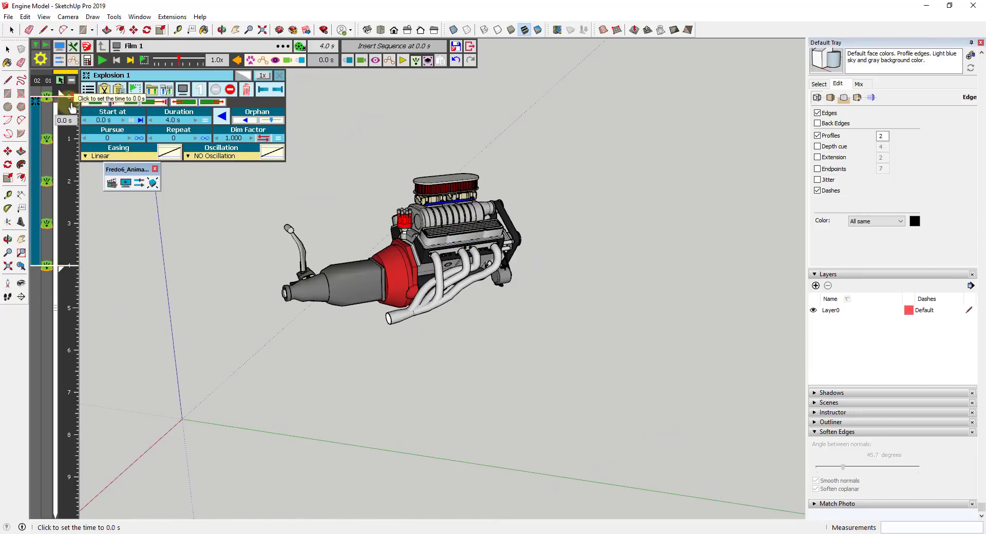
drag(71, 103, 70, 271)
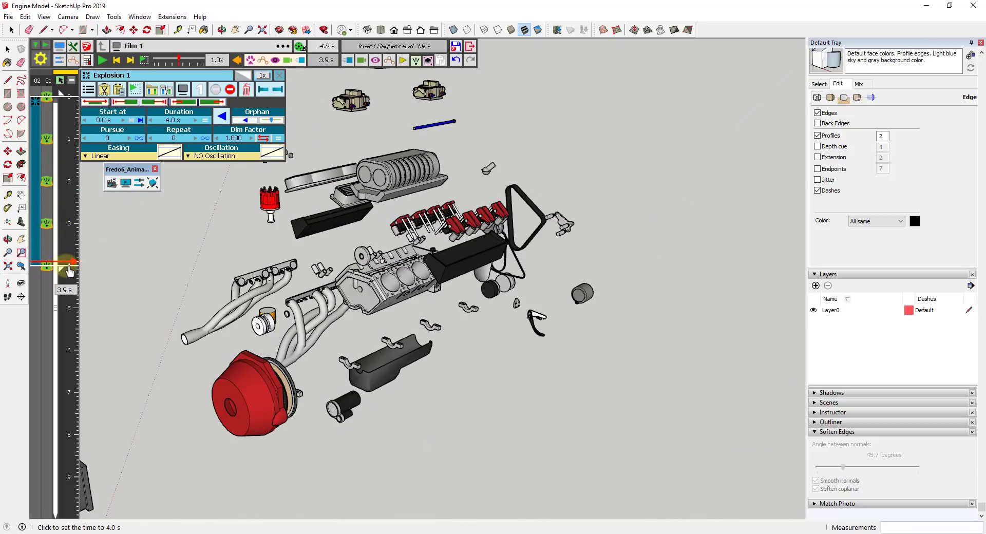
click(69, 270)
Copy the explosion sequence and paste it directly after the original, keeping the film's time at 4.0 s
right_click(33, 204)
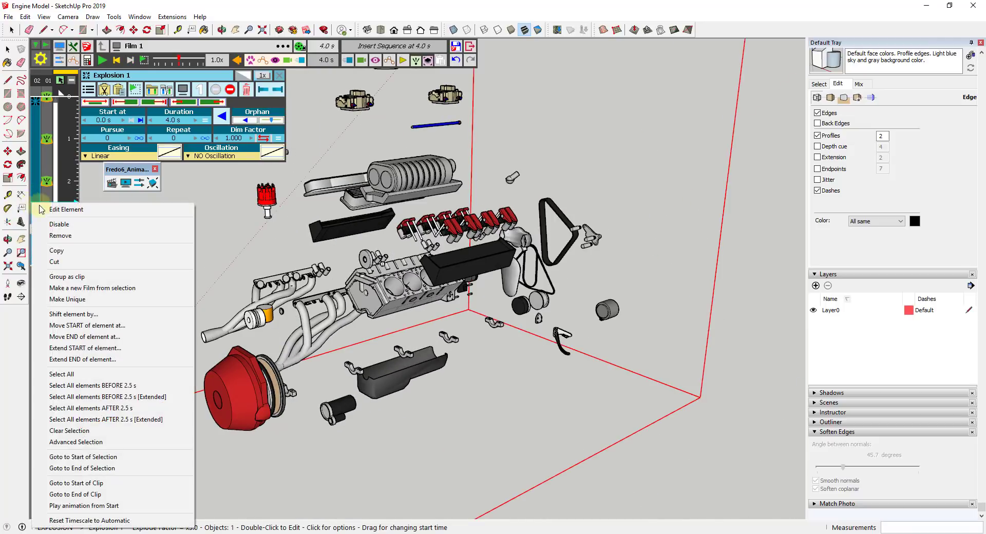
click(70, 251)
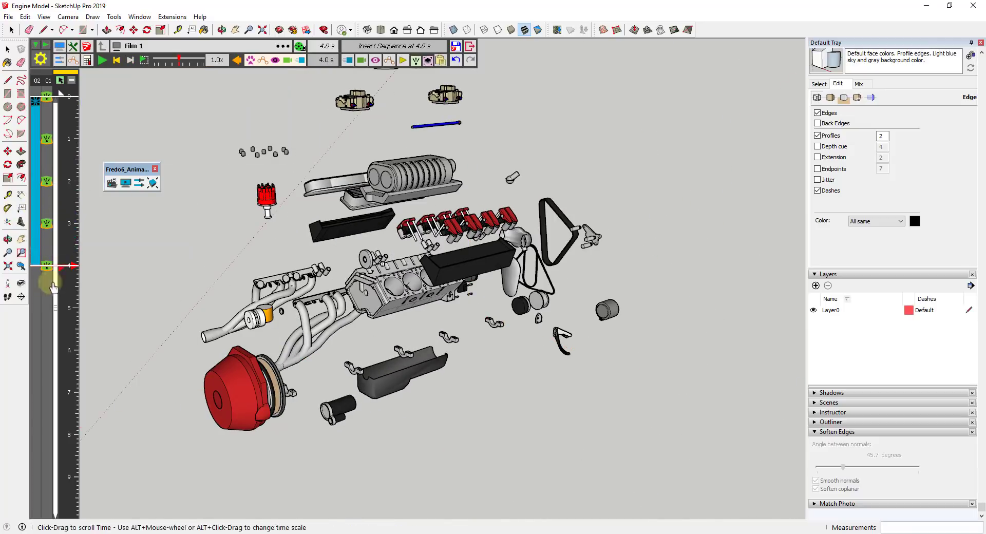
right_click(37, 289)
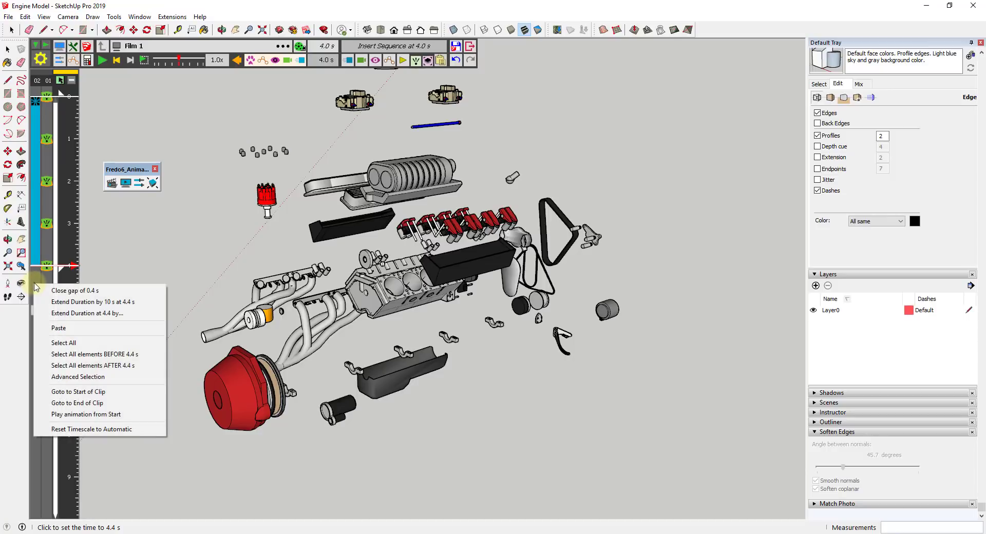
click(69, 328)
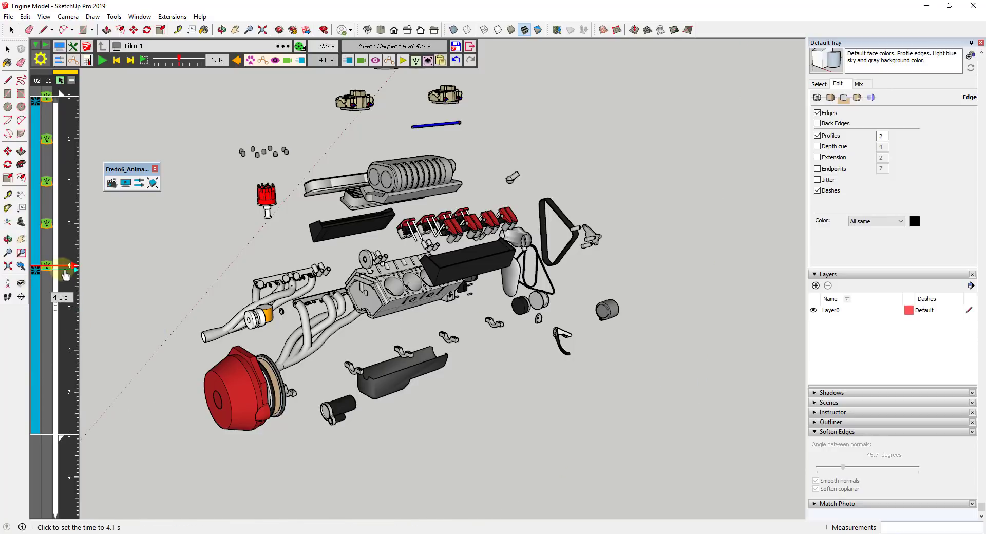
mouse_move(68, 282)
mouse_down()
mouse_move(75, 380)
mouse_move(75, 267)
mouse_move(72, 439)
mouse_move(67, 271)
mouse_up()
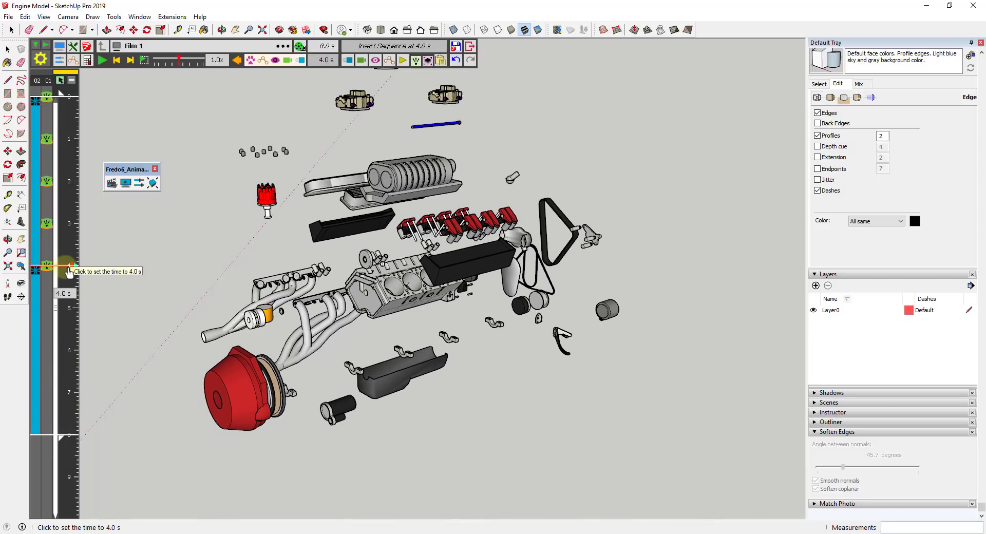
Reverse the pasted explosion sequence so the engine reassembles, and scrub the film from 4.0 s to 8.0 s to check it
click(35, 311)
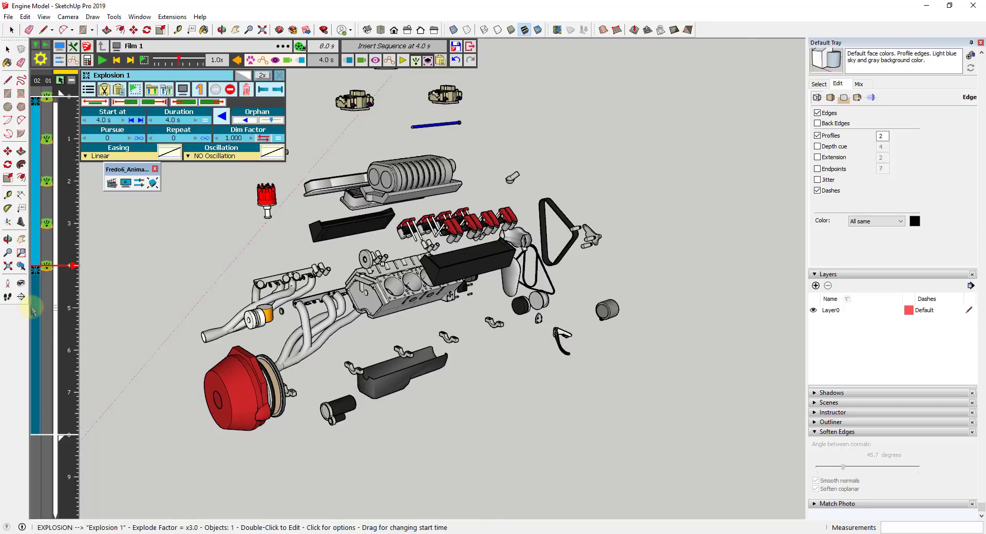
click(221, 118)
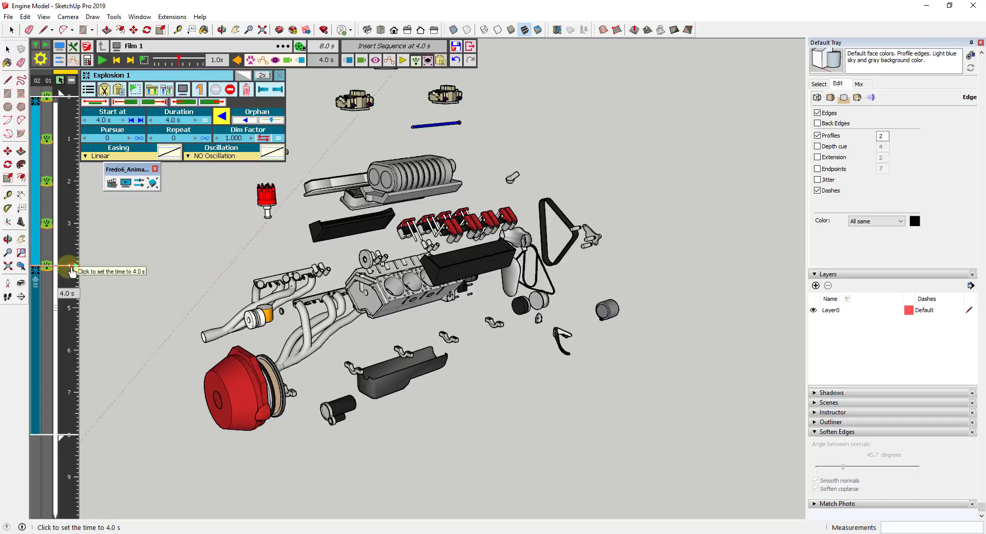
mouse_move(71, 267)
mouse_down()
mouse_move(68, 446)
mouse_move(74, 268)
mouse_up()
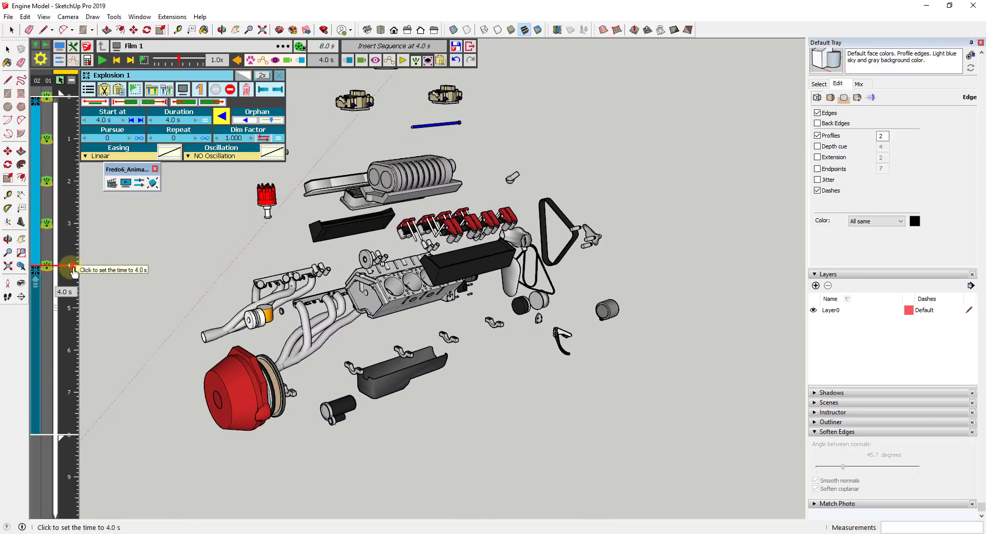
drag(73, 270, 69, 405)
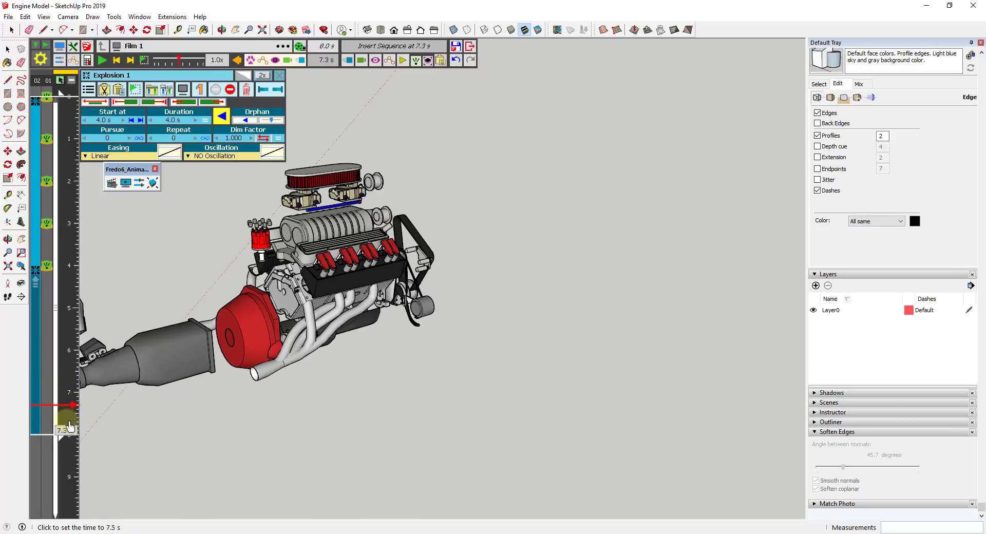
click(68, 435)
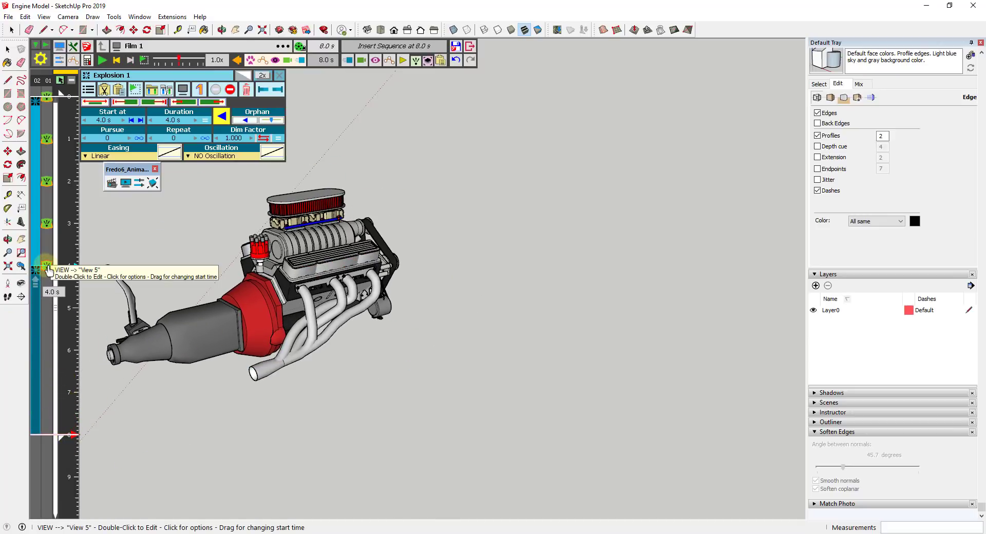
Move View 5 to 8.0 s, View 4 to 6.0 s, View 3 to about 3.5 s and View 2 to 2.0 s, and play the film
drag(47, 271, 46, 435)
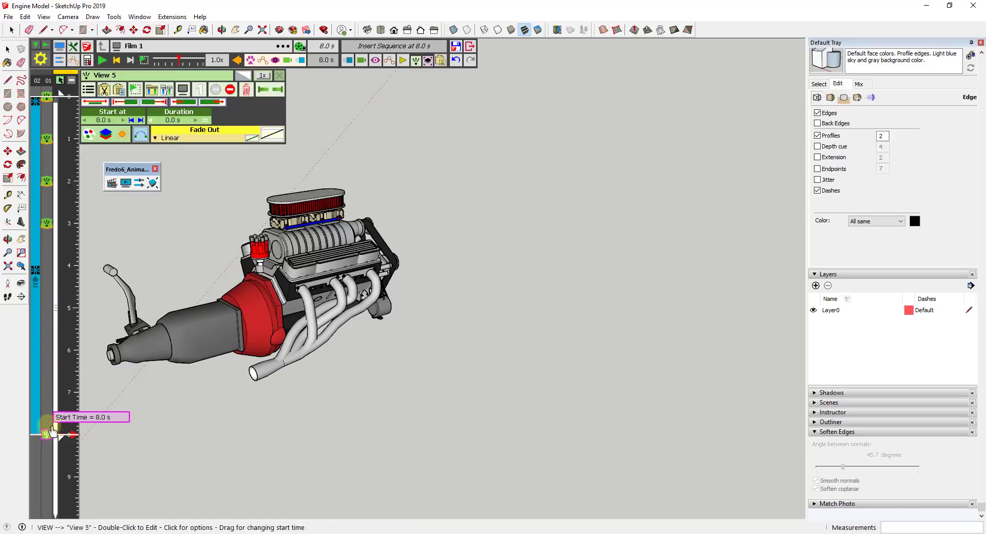
drag(46, 224, 46, 351)
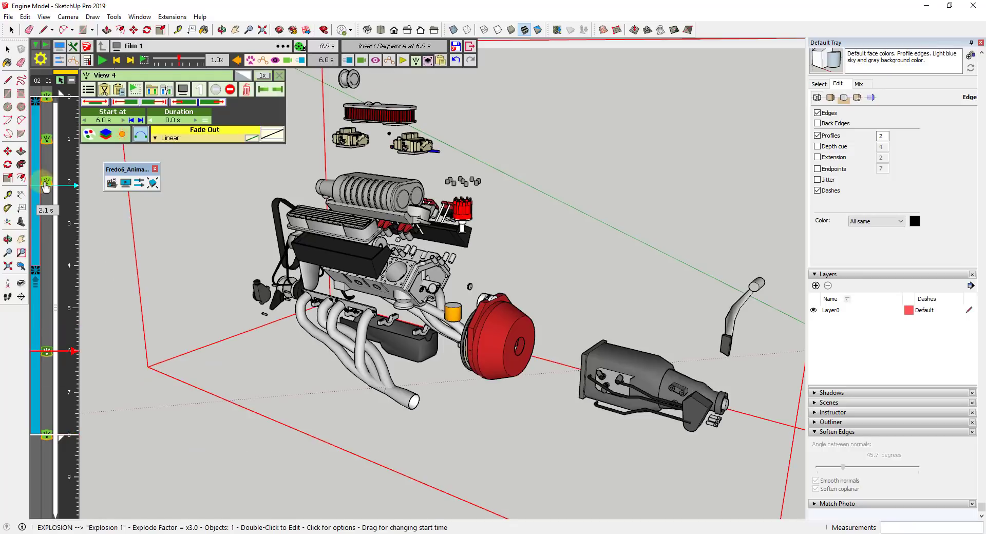
drag(45, 183, 45, 244)
drag(47, 139, 46, 183)
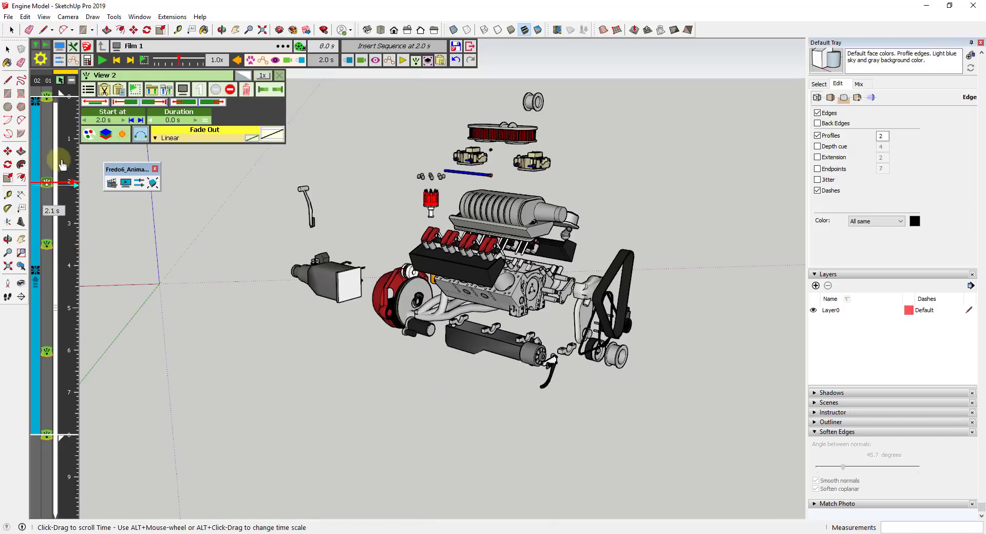
mouse_move(75, 112)
mouse_down()
mouse_move(74, 101)
mouse_move(74, 160)
mouse_move(76, 96)
mouse_up()
click(103, 61)
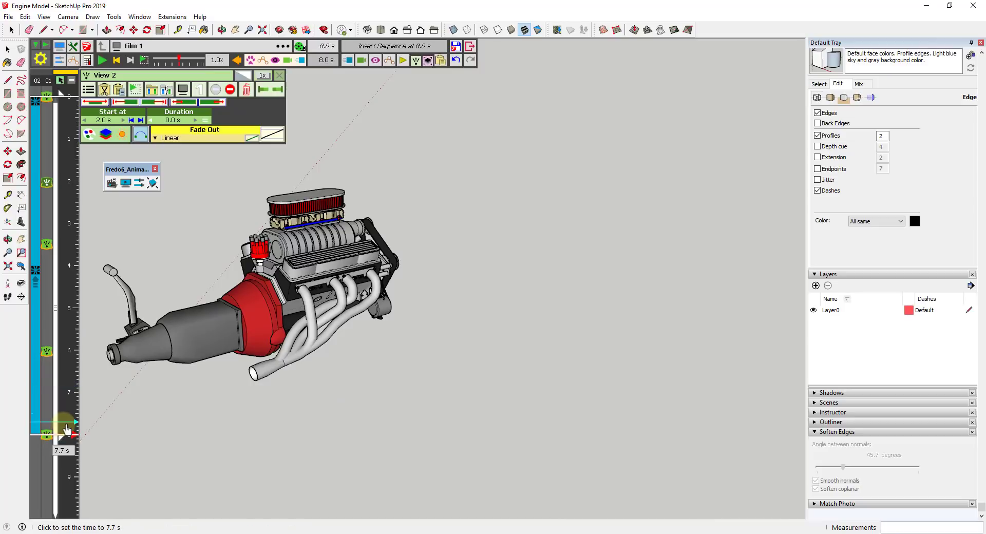
Shift the View 3 camera to 4.0 s on the timeline and play the whole film from 0.0 s
mouse_move(67, 431)
mouse_down()
mouse_move(71, 229)
mouse_move(70, 248)
mouse_move(47, 250)
mouse_move(48, 268)
mouse_move(79, 215)
mouse_move(67, 170)
mouse_move(55, 265)
mouse_up()
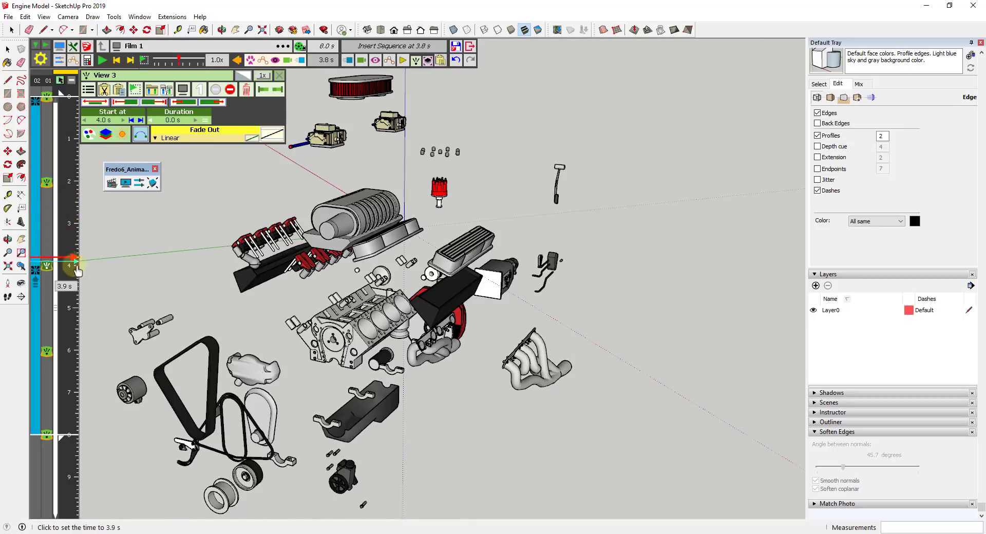
click(69, 102)
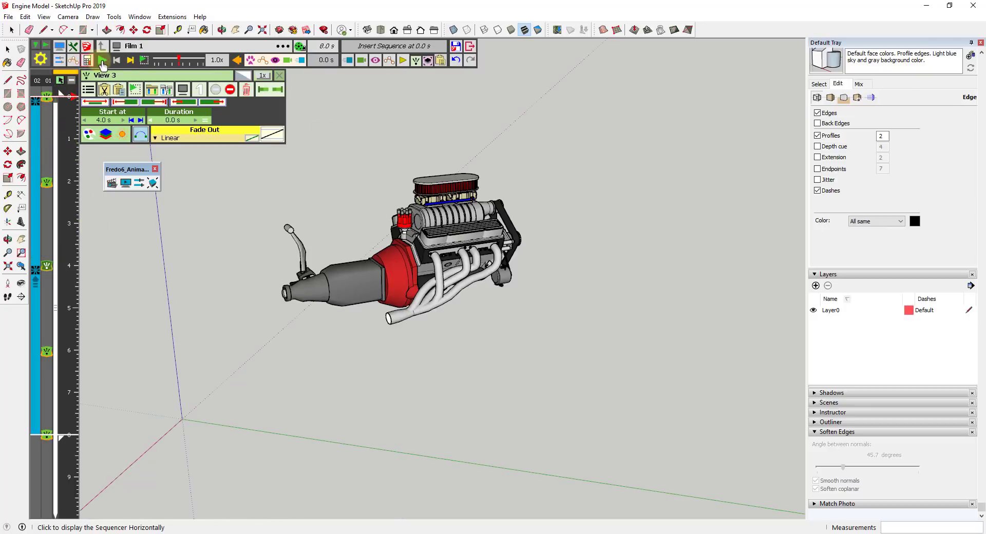
click(102, 60)
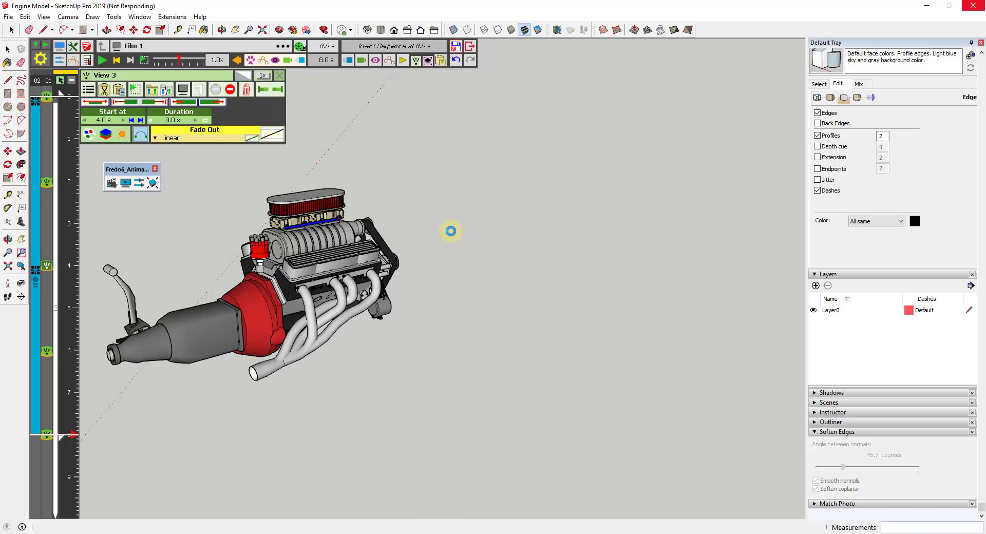
Start generating a video of the film, leave MP4 as the only output format, and name the movie Engine Exploded View
click(298, 47)
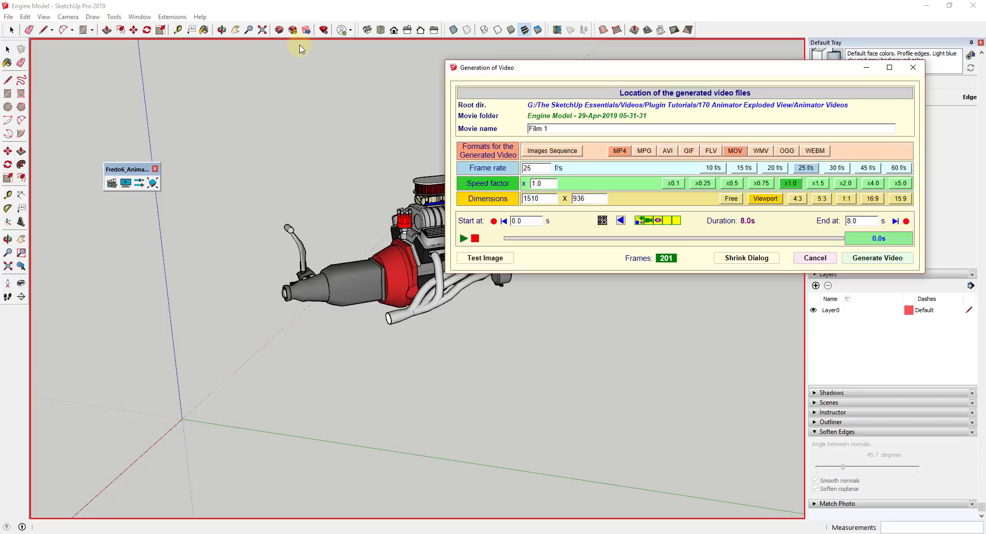
drag(690, 75, 634, 70)
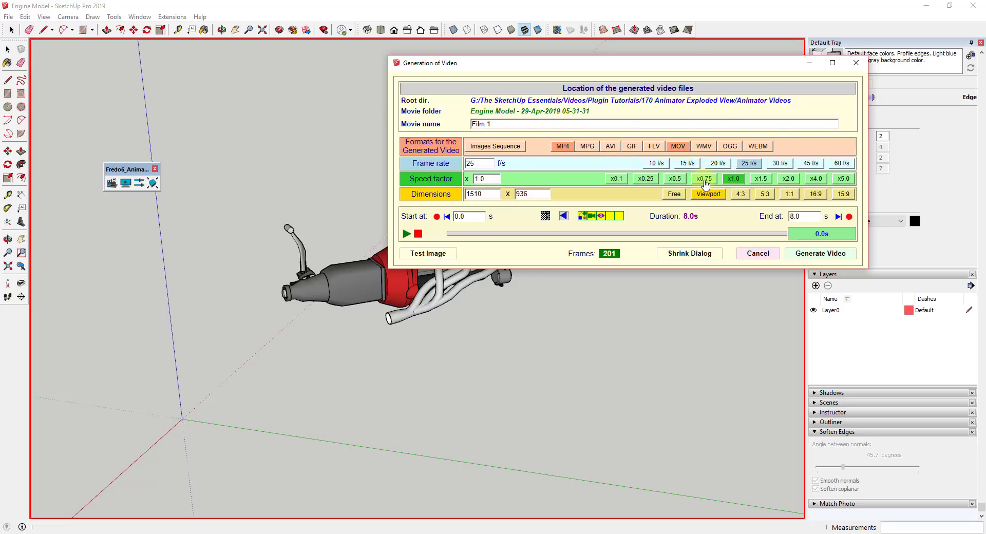
click(560, 148)
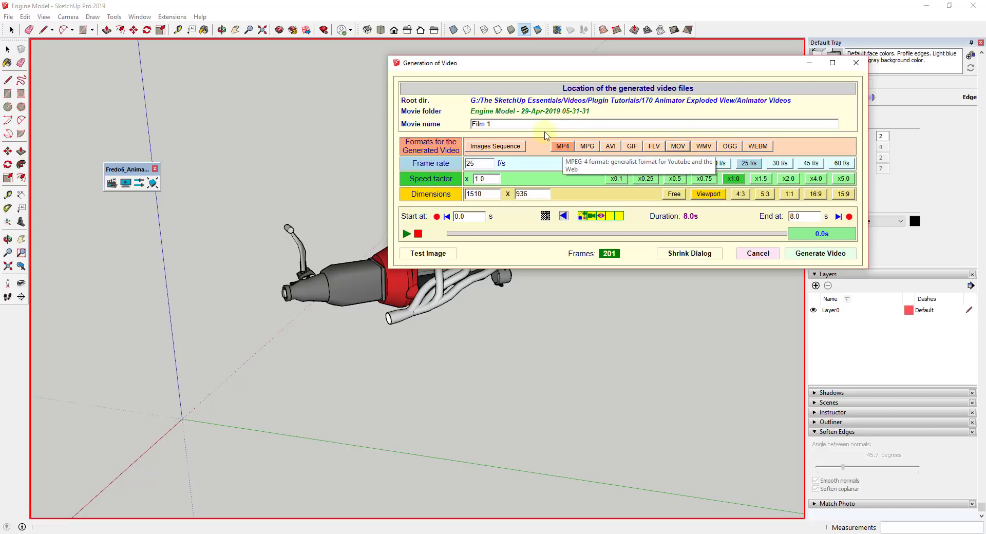
click(470, 123)
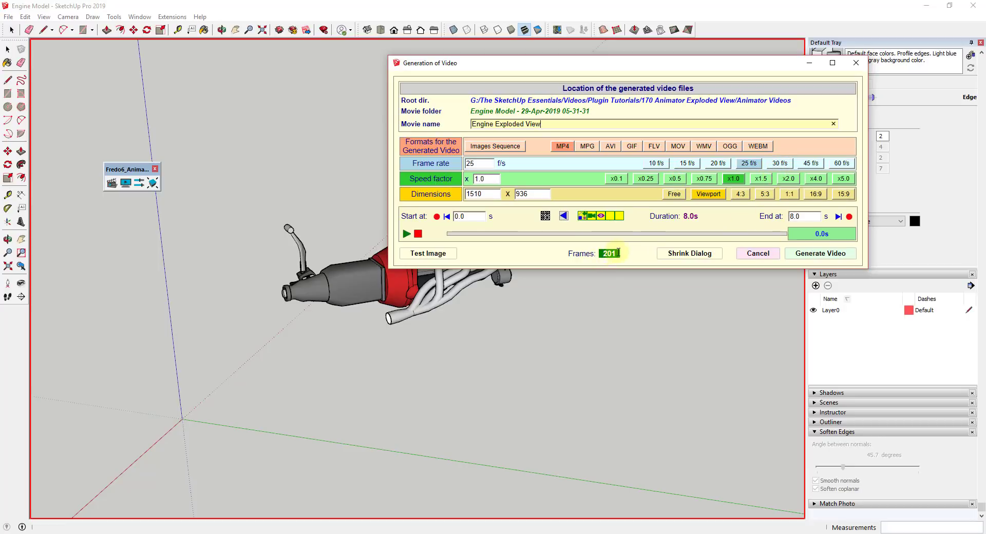
click(675, 181)
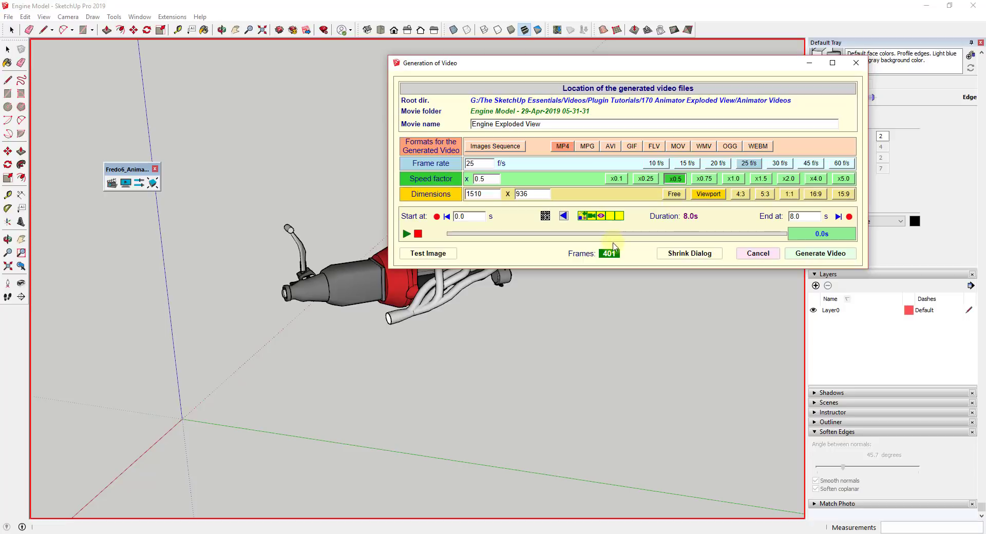
click(733, 178)
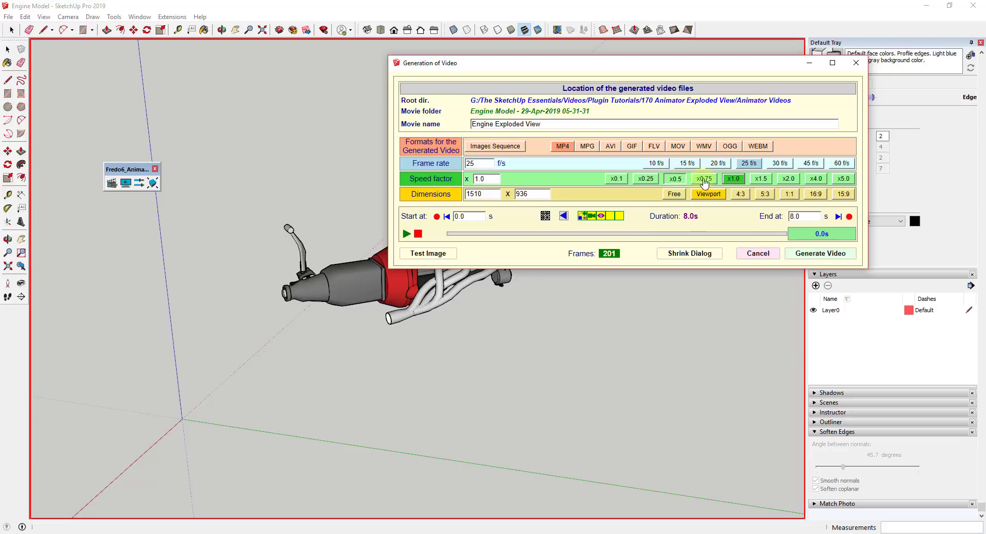
click(677, 182)
click(733, 182)
click(733, 182)
Generate the video at the current settings and play the exported movie from the beginning in the video player
click(809, 255)
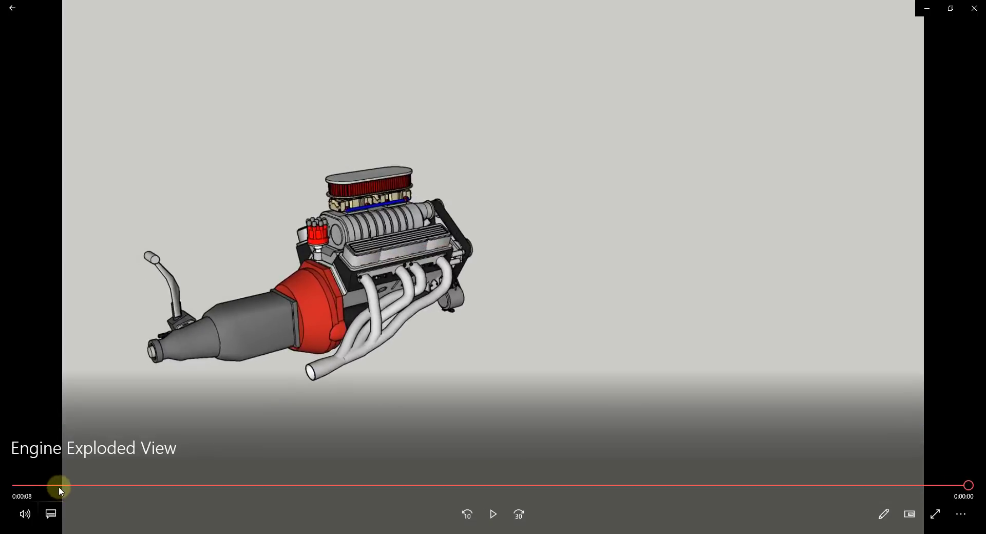
drag(59, 487, 12, 479)
click(490, 515)
click(494, 514)
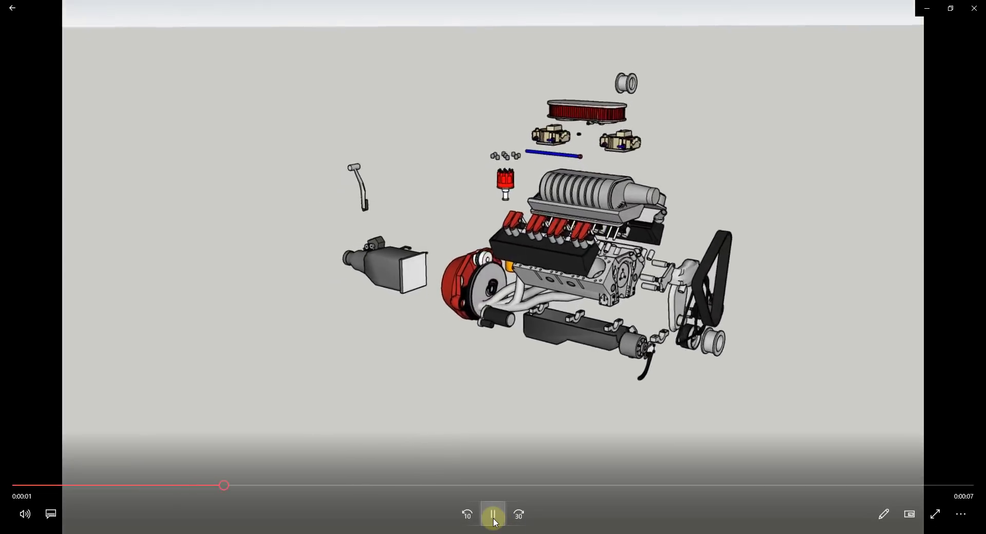